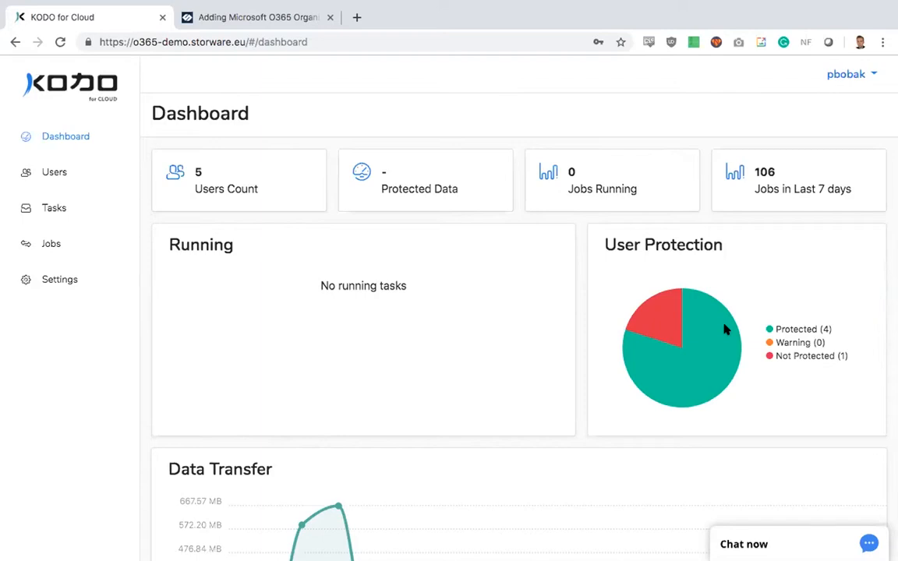
Start a new service configuration in the organization's settings
left_click(81, 280)
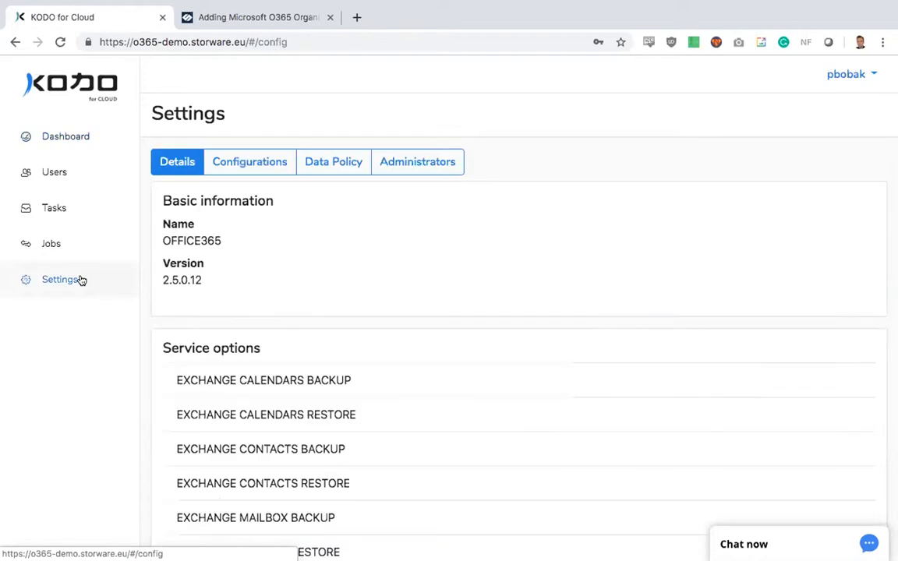
left_click(267, 166)
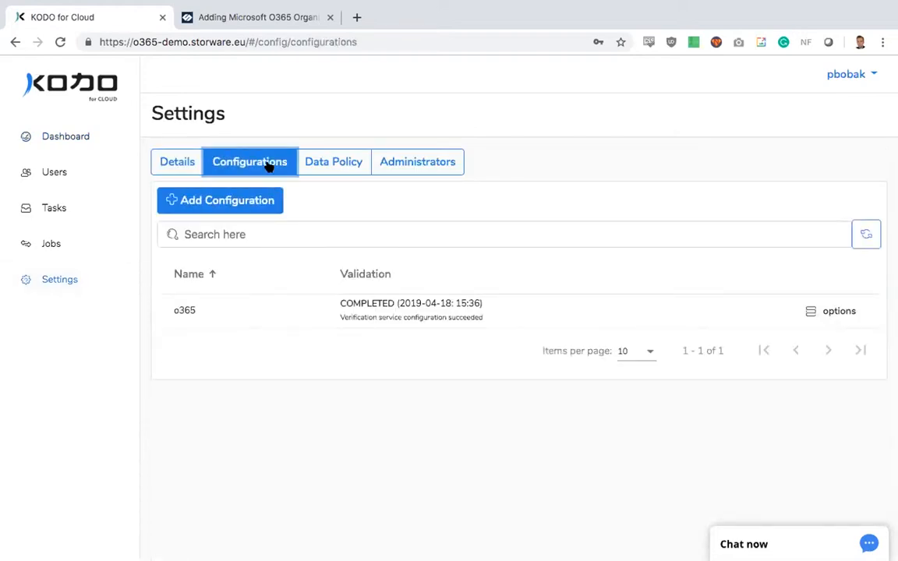
left_click(246, 201)
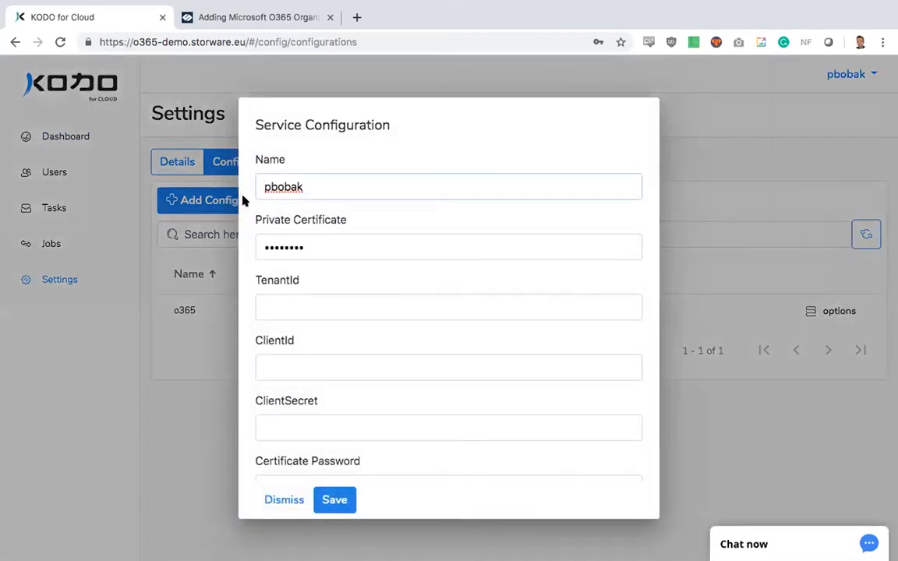
Clear the prefilled name and private certificate, and review the remaining fields of the service configuration
left_click(327, 193)
key("BackSpace")
key("BackSpace")
key("BackSpace")
key("BackSpace")
key("BackSpace")
key("BackSpace")
key("Escape")
left_click_drag(342, 255, 214, 244)
key("BackSpace")
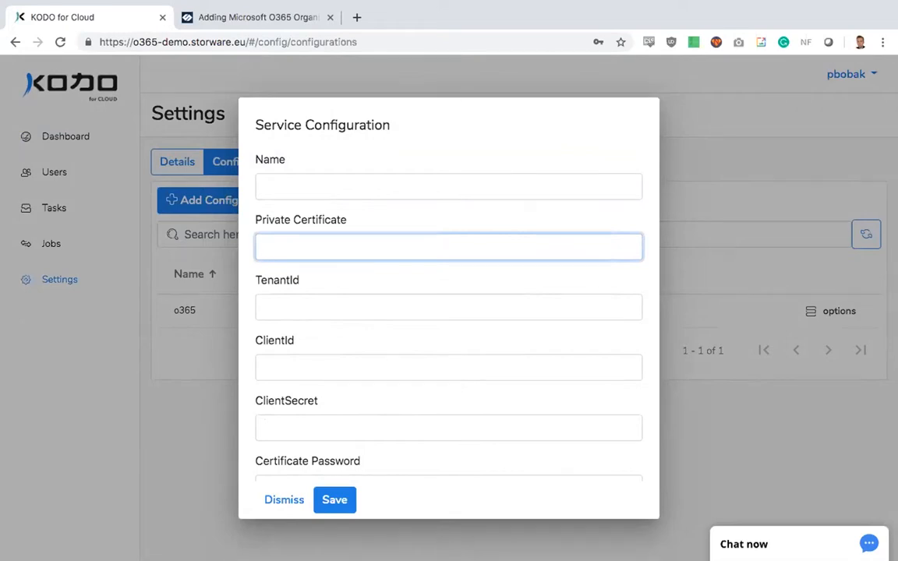
scroll(375, 279, "down", 1)
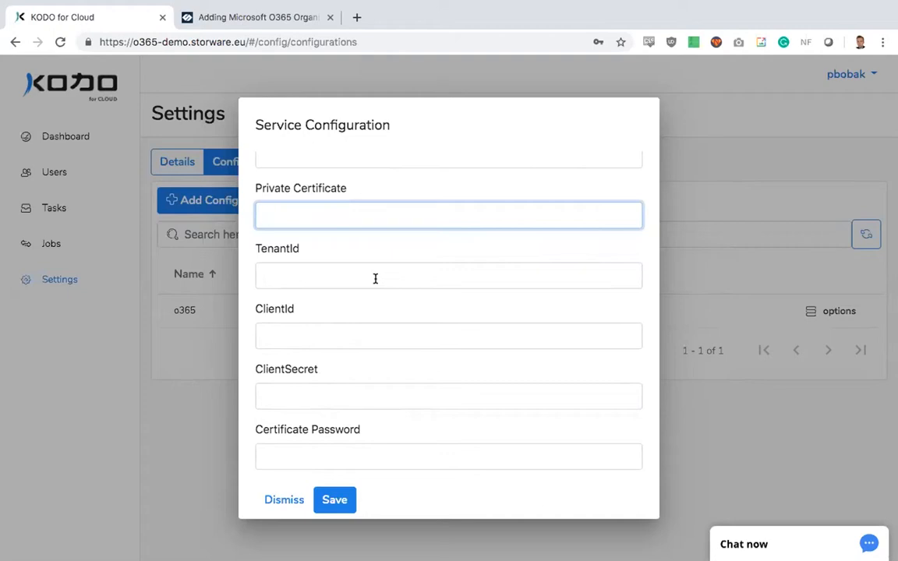
scroll(375, 278, "up", 2)
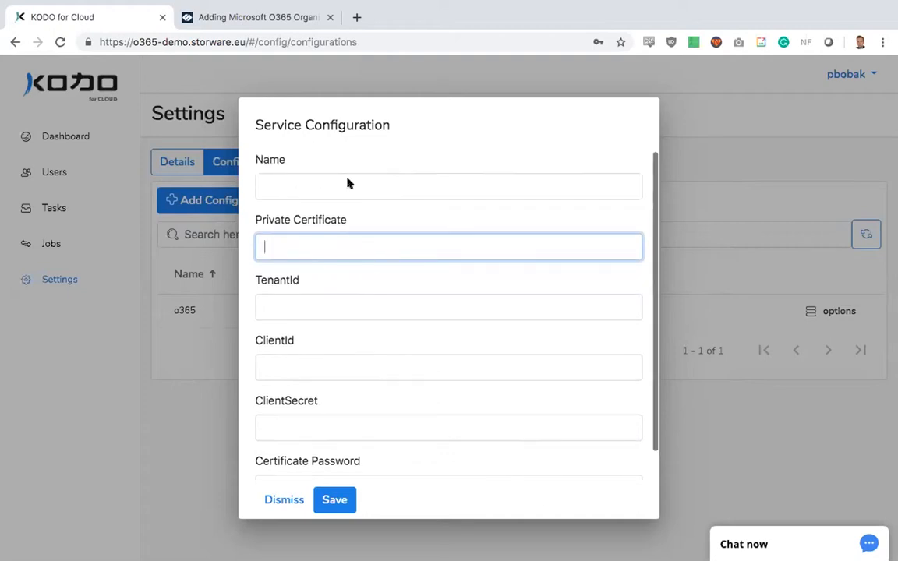
Read the documentation on adding an O365 organization with the PowerShell script, and close the unsaved service configuration
left_click(242, 21)
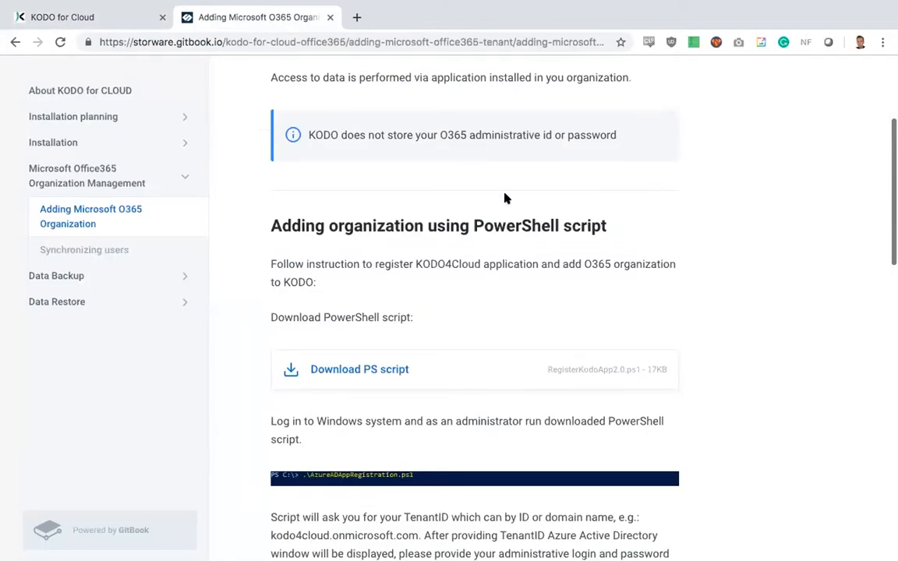
scroll(505, 198, "down", 5)
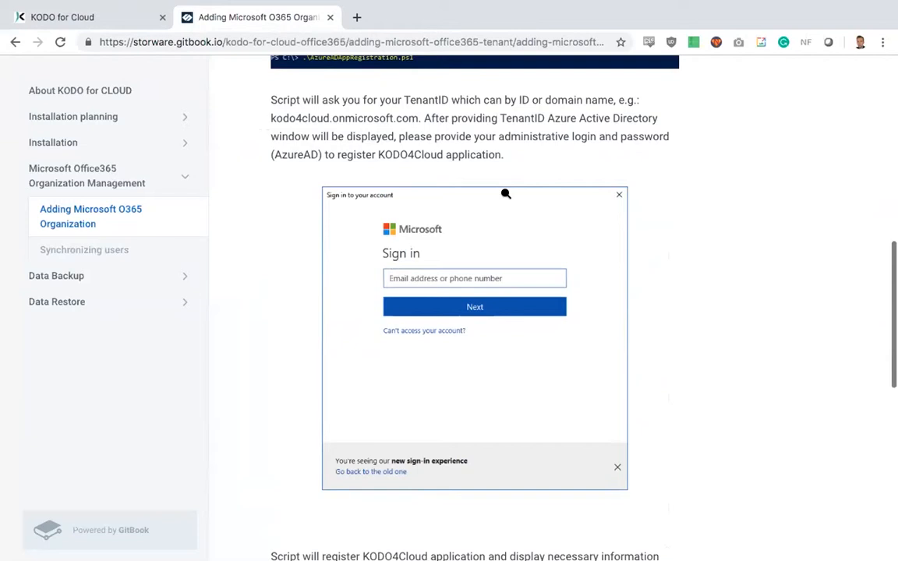
scroll(505, 194, "down", 4)
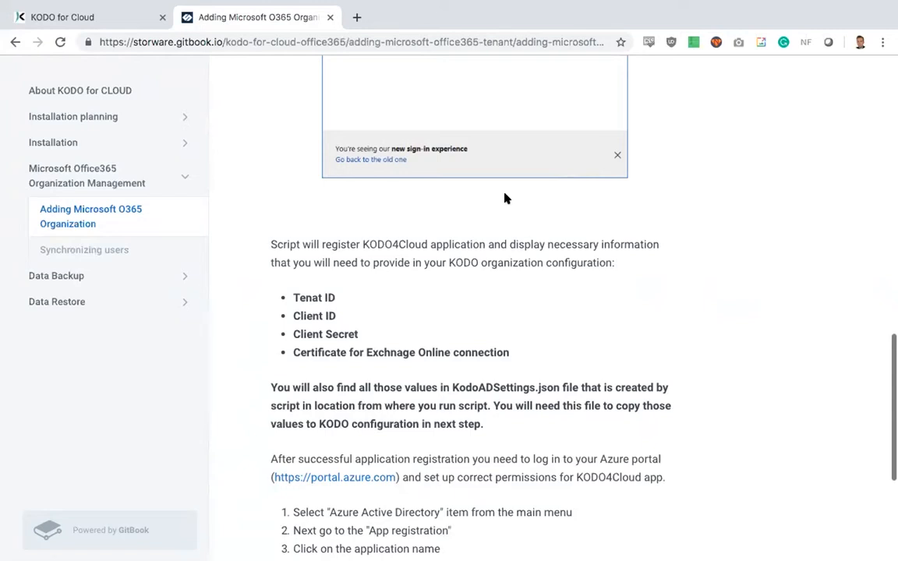
left_click(66, 11)
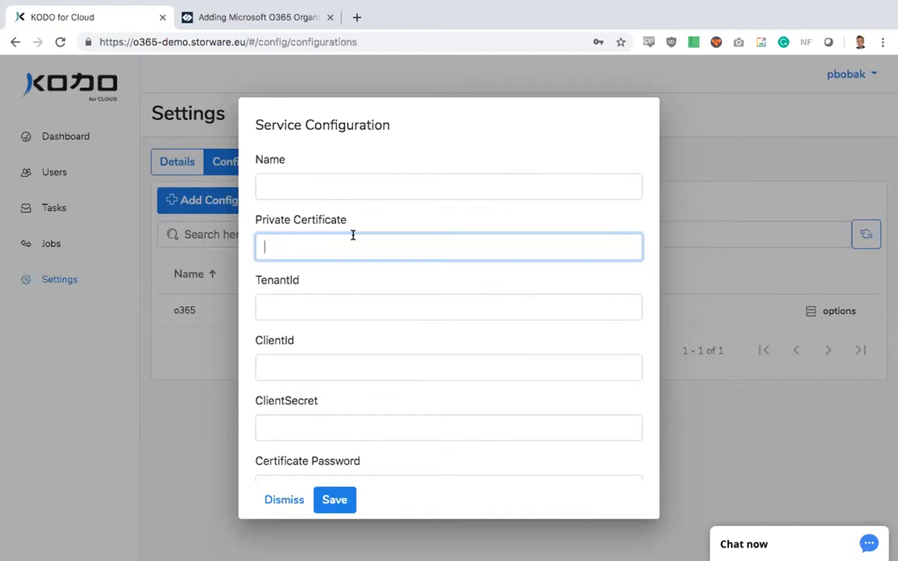
left_click(725, 250)
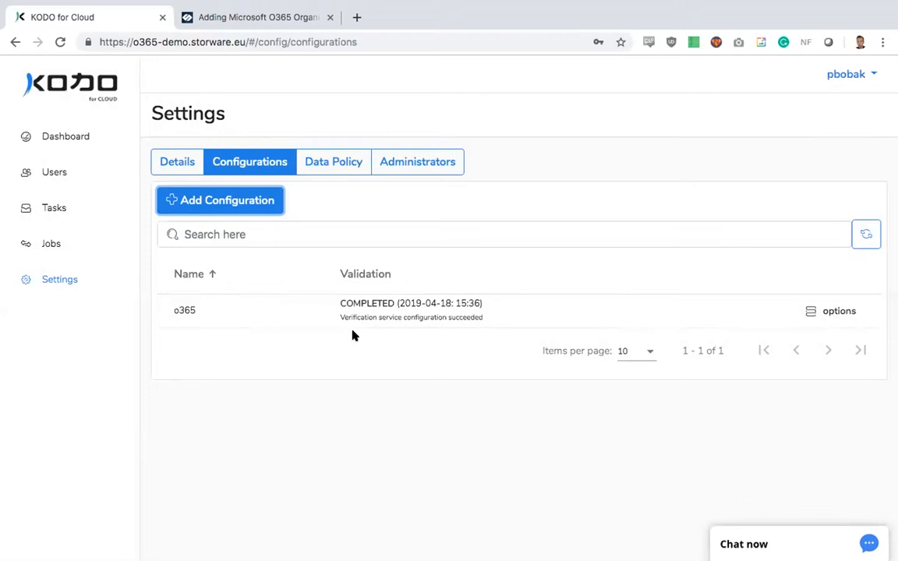
Examine the data policy settings, including retention time, versions to keep, user quota, and the Office365 path, extension and file size filters
left_click(327, 176)
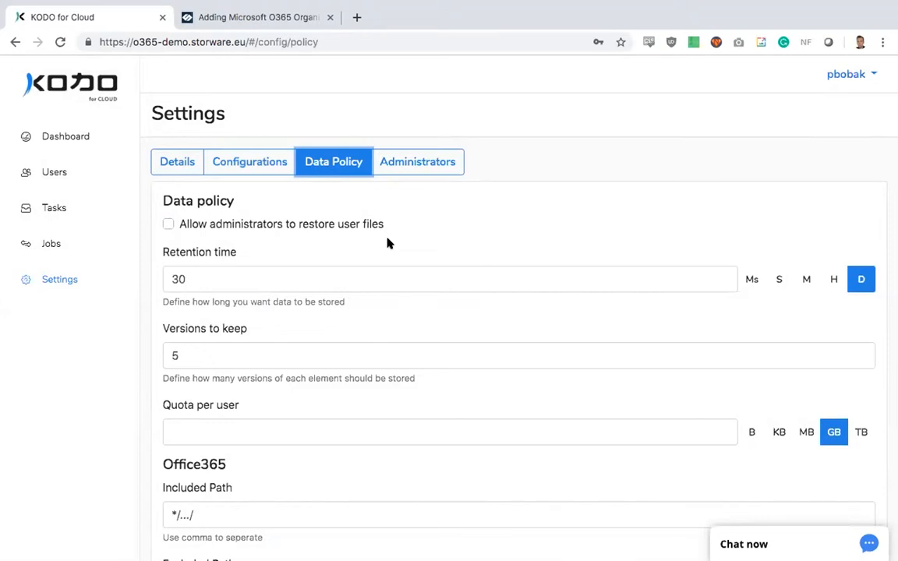
scroll(389, 243, "down", 2)
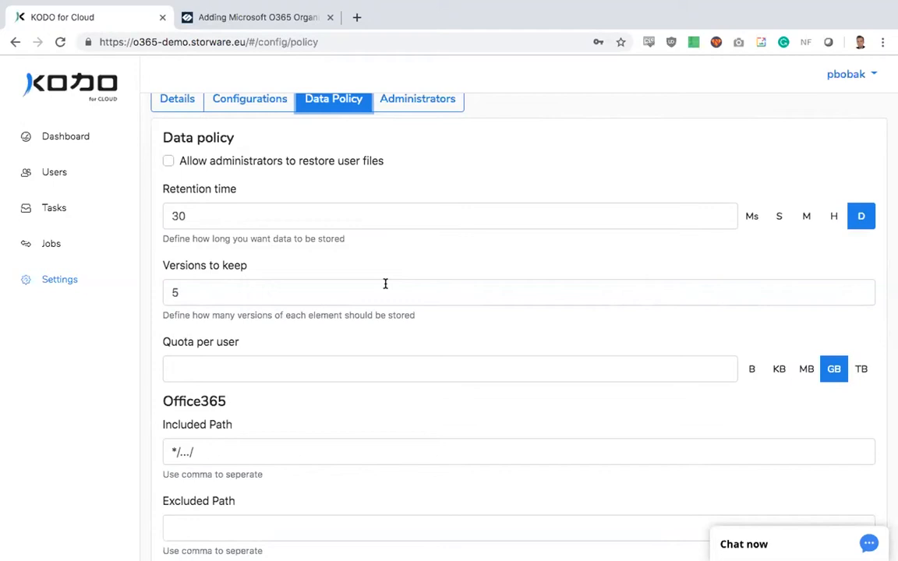
scroll(385, 285, "down", 1)
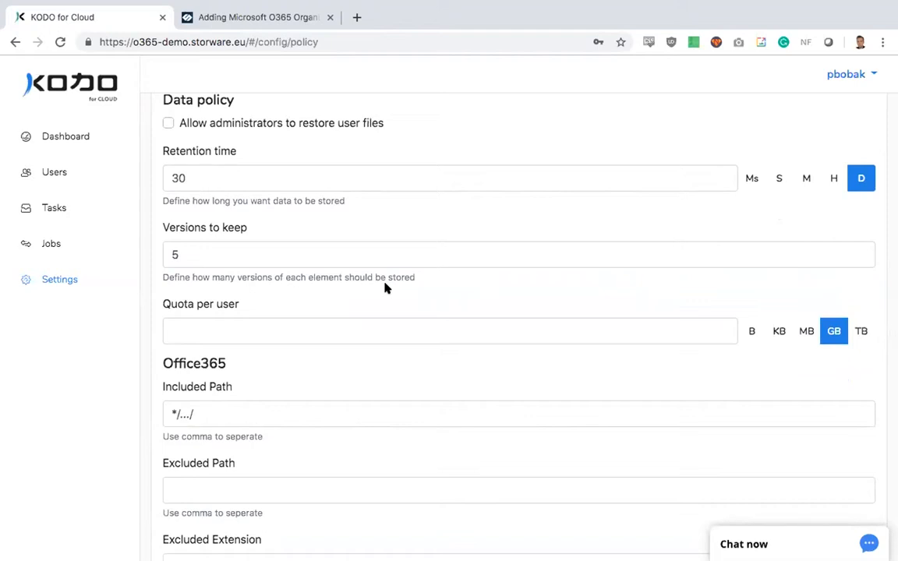
scroll(385, 288, "down", 2)
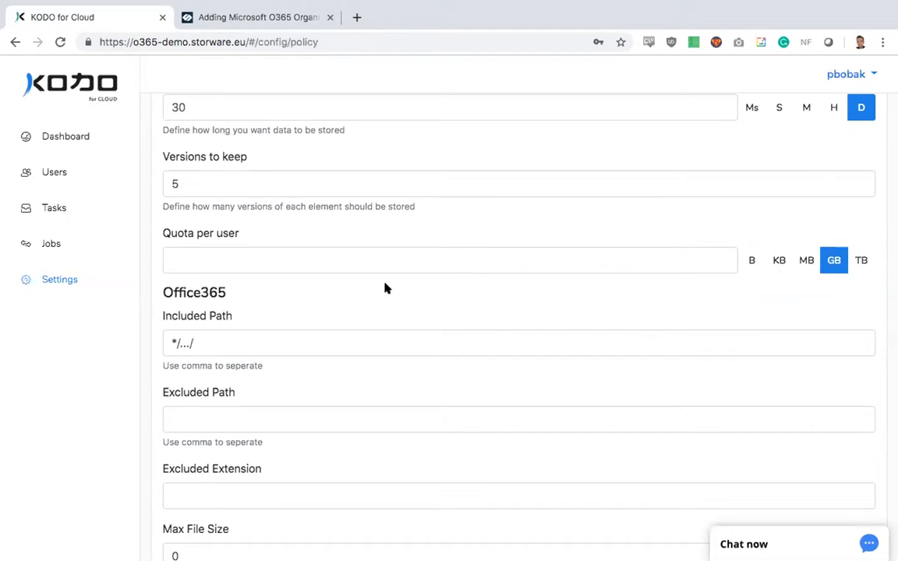
scroll(385, 288, "down", 2)
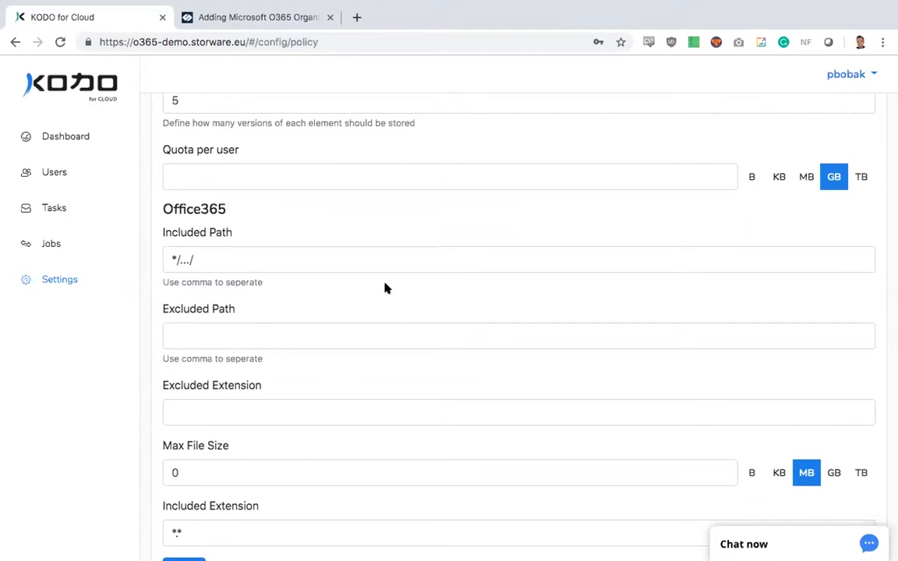
scroll(385, 288, "down", 1)
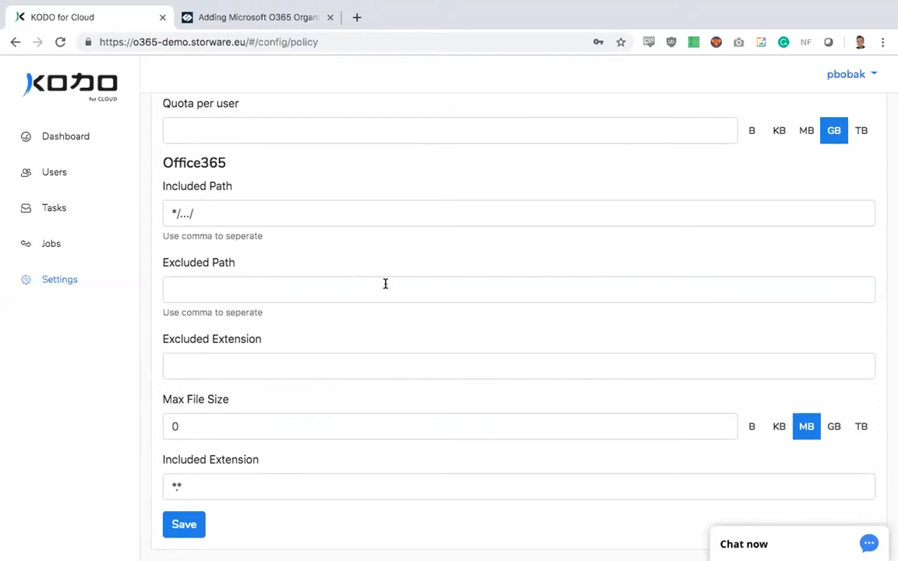
left_click(329, 368)
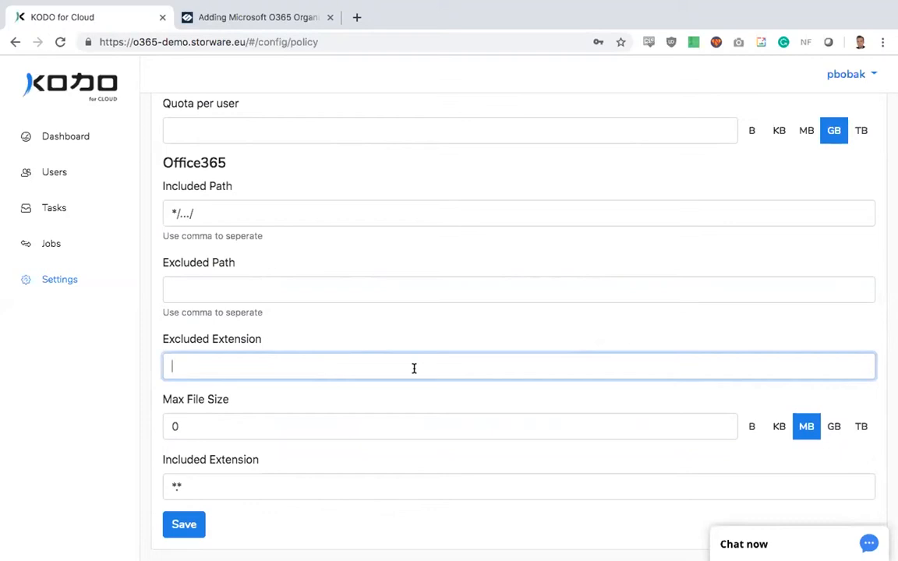
scroll(433, 367, "up", 5)
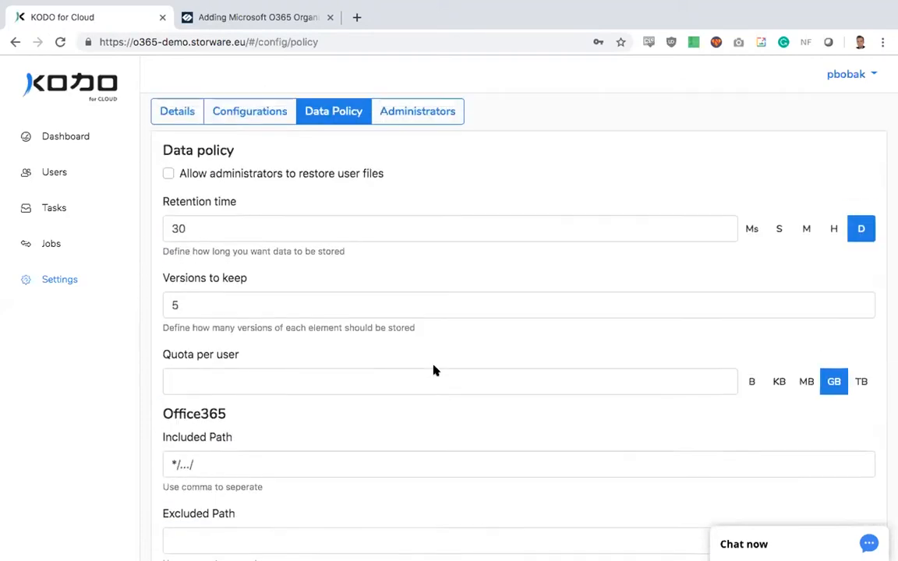
scroll(429, 365, "up", 1)
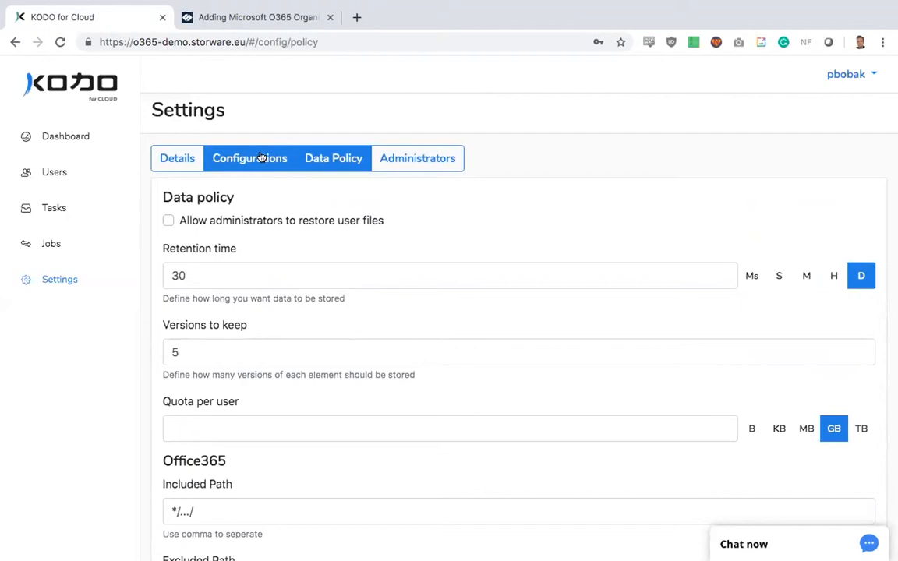
Synchronize the user list by importing all users from Office365
left_click(60, 173)
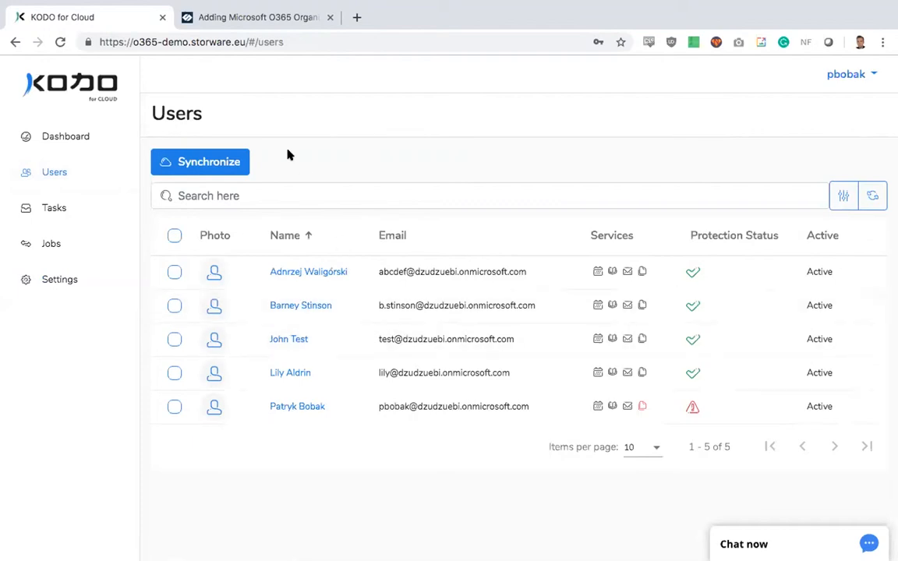
left_click(209, 168)
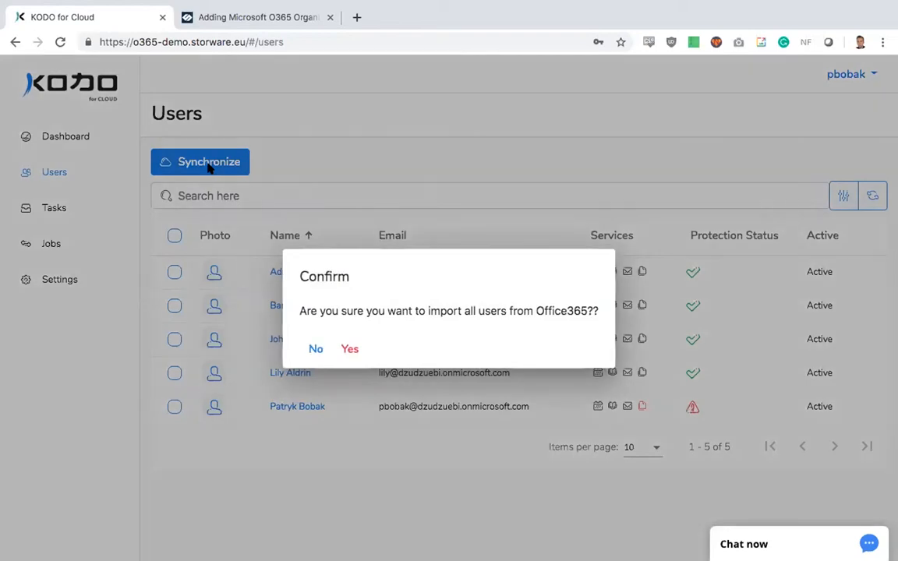
left_click(347, 347)
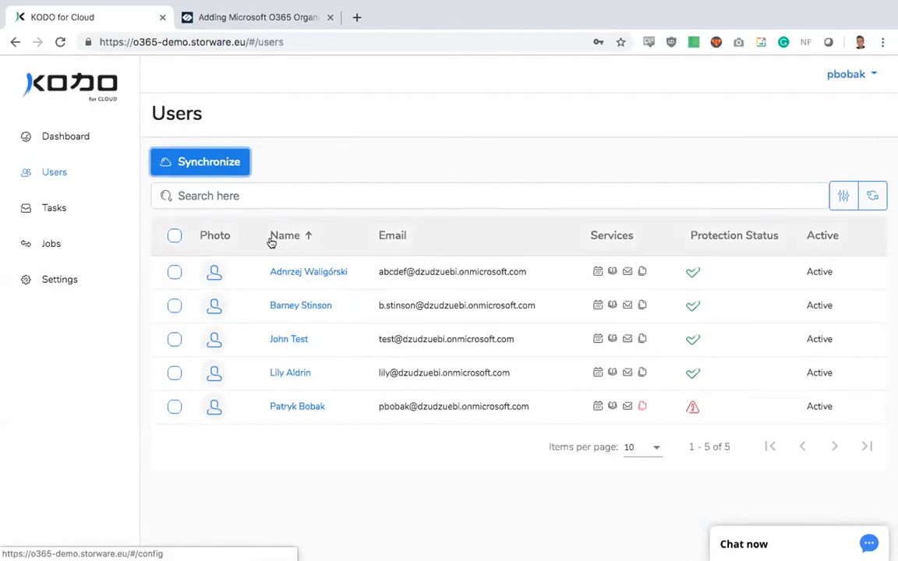
Create a job with the name DEMO and schedule description DEMO, and proceed to its features
left_click(34, 245)
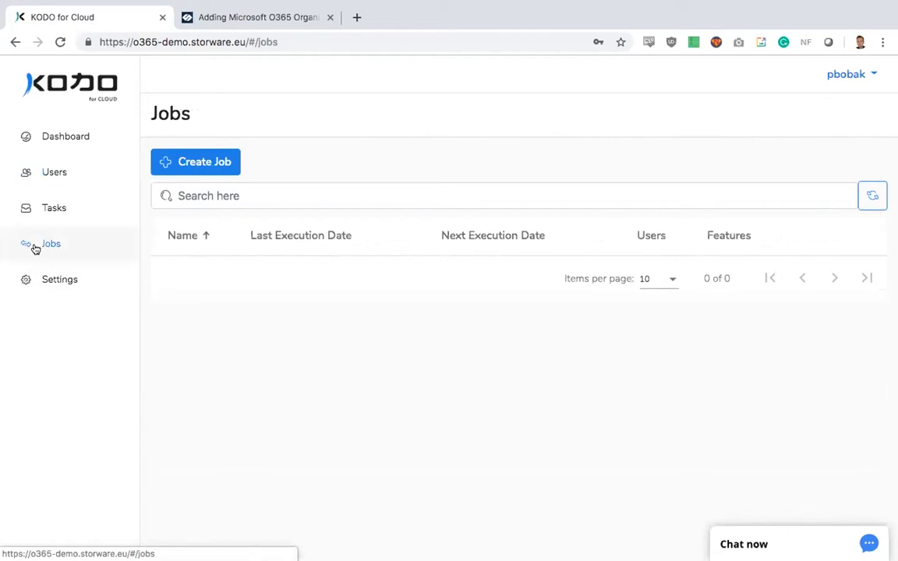
left_click(195, 161)
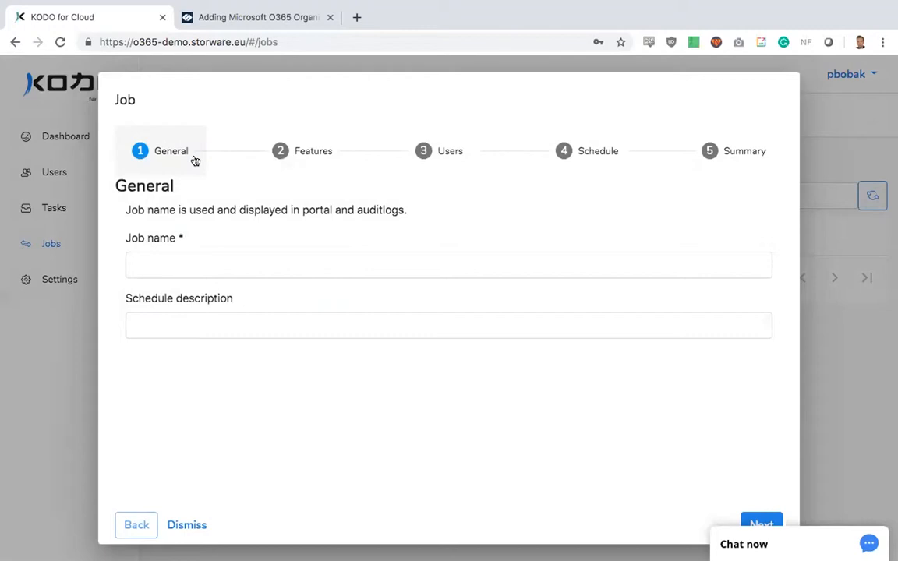
left_click(200, 266)
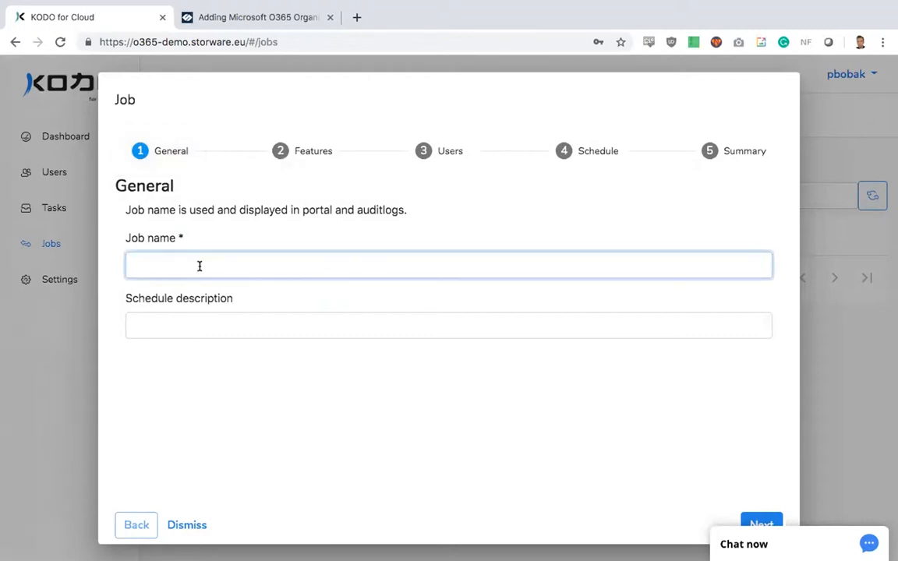
type("DEMO")
key("Tab")
type("DEMO")
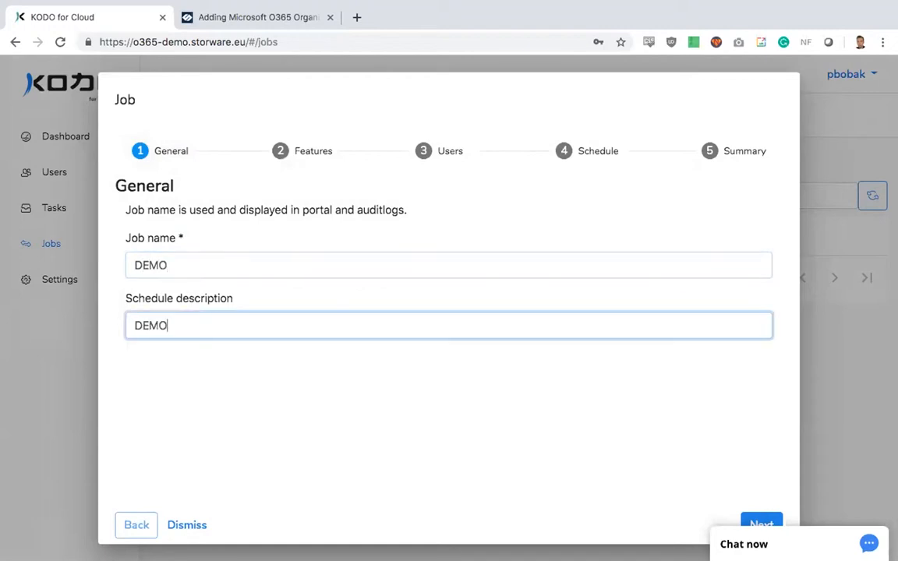
left_click(757, 519)
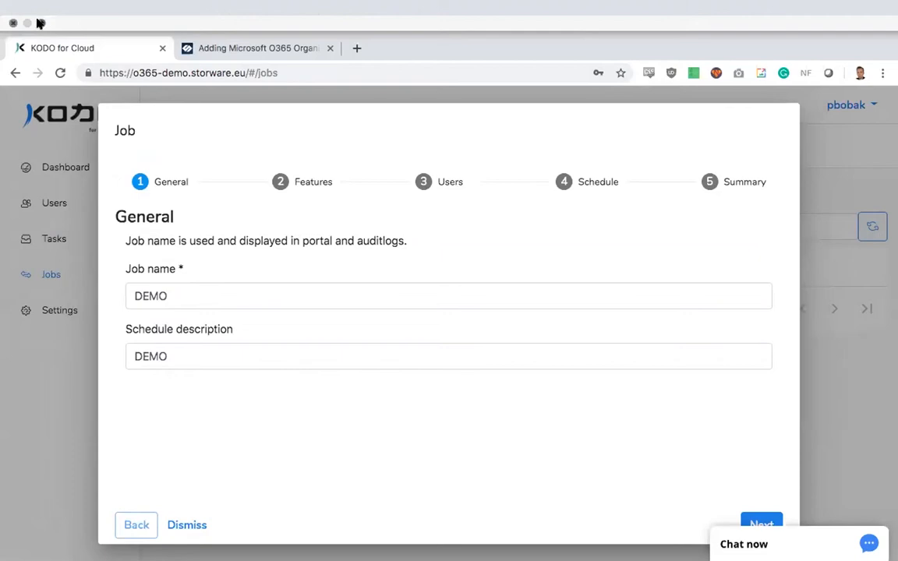
left_click(40, 23)
left_click(873, 500)
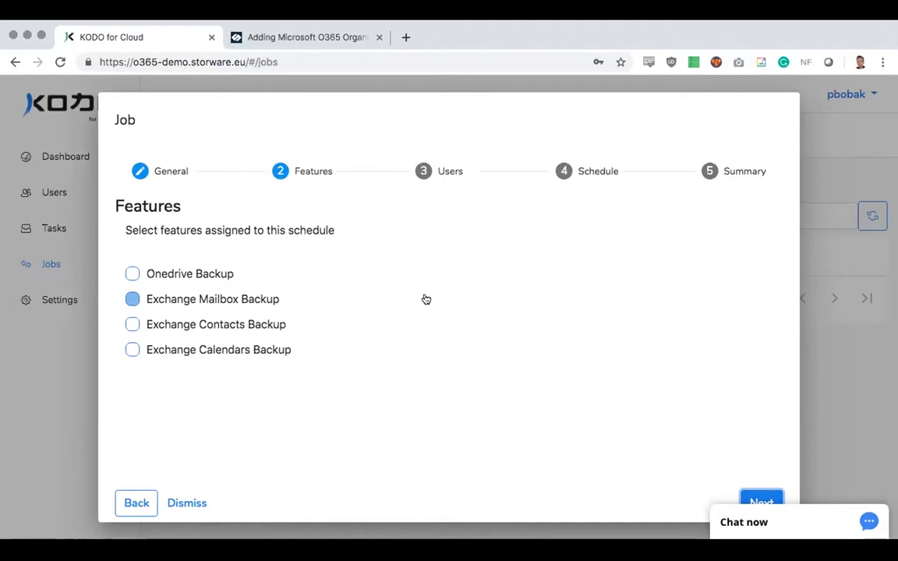
Assign the Onedrive, Exchange Mailbox, Exchange Contacts and Exchange Calendars backups to the job and proceed to its users
left_click(134, 273)
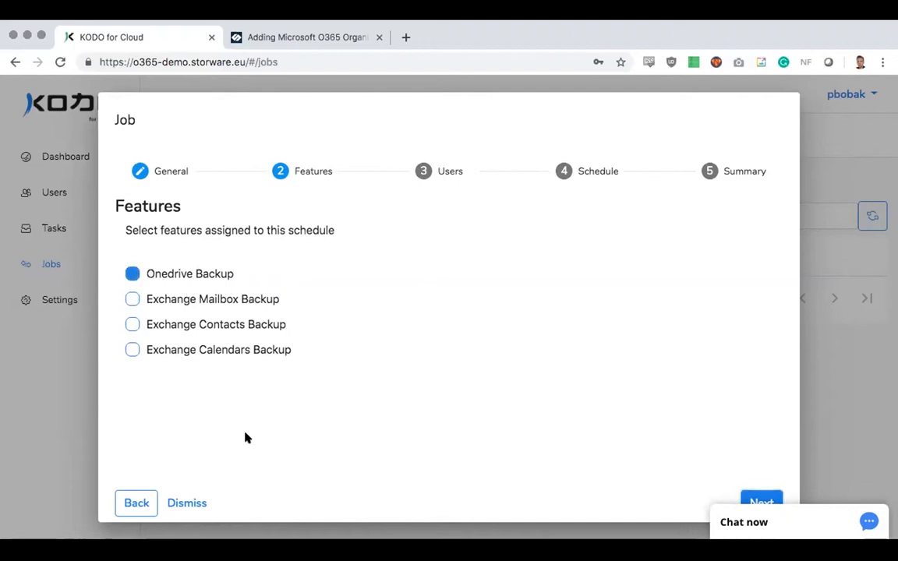
left_click(133, 302)
left_click(133, 325)
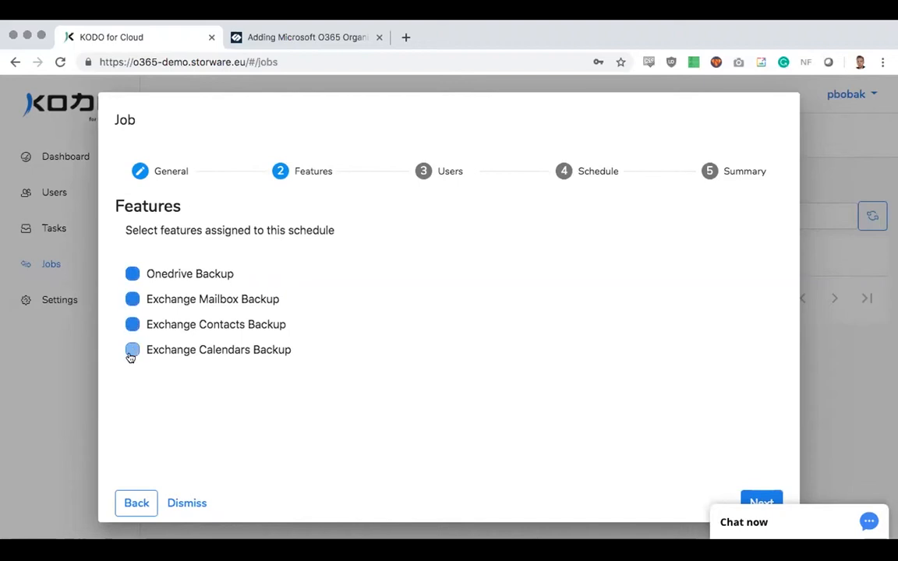
left_click(131, 353)
left_click(755, 496)
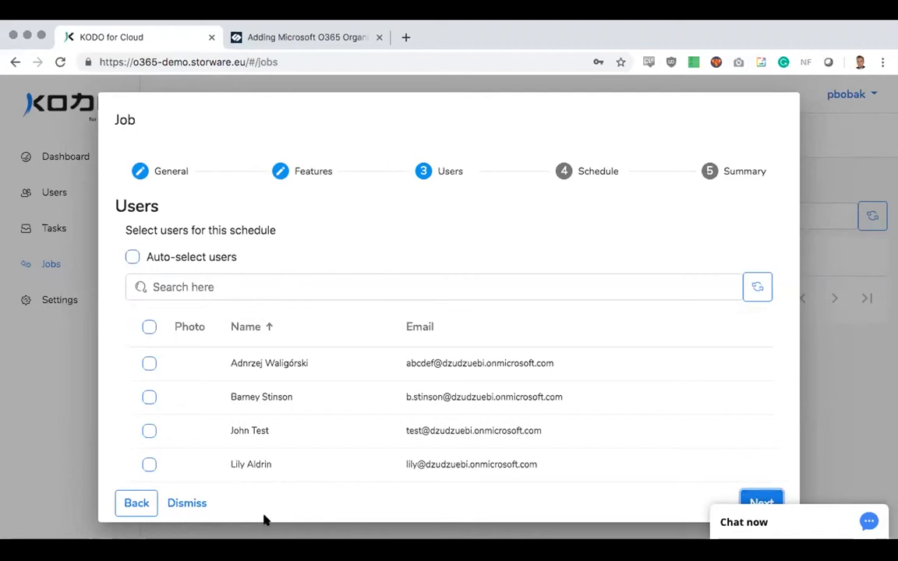
left_click(149, 363)
left_click(148, 398)
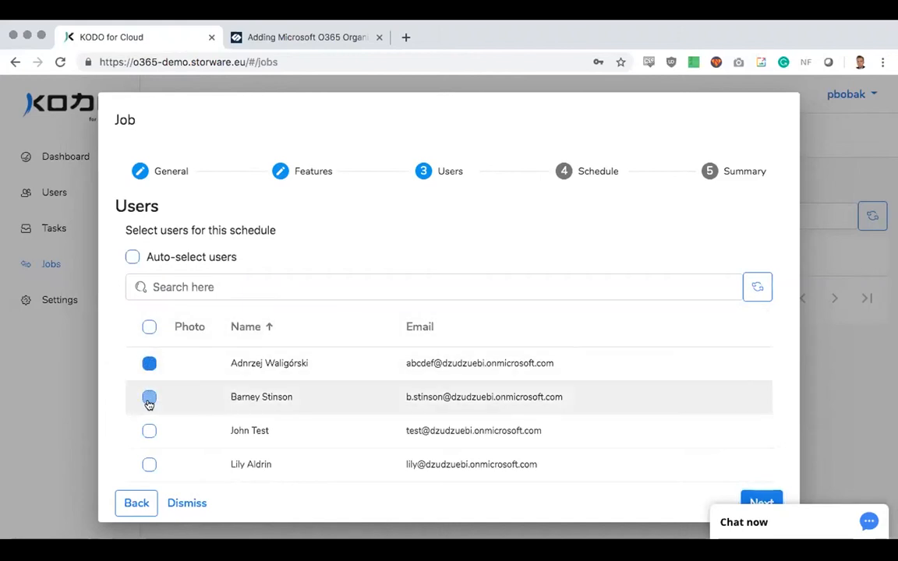
left_click(149, 431)
left_click(149, 466)
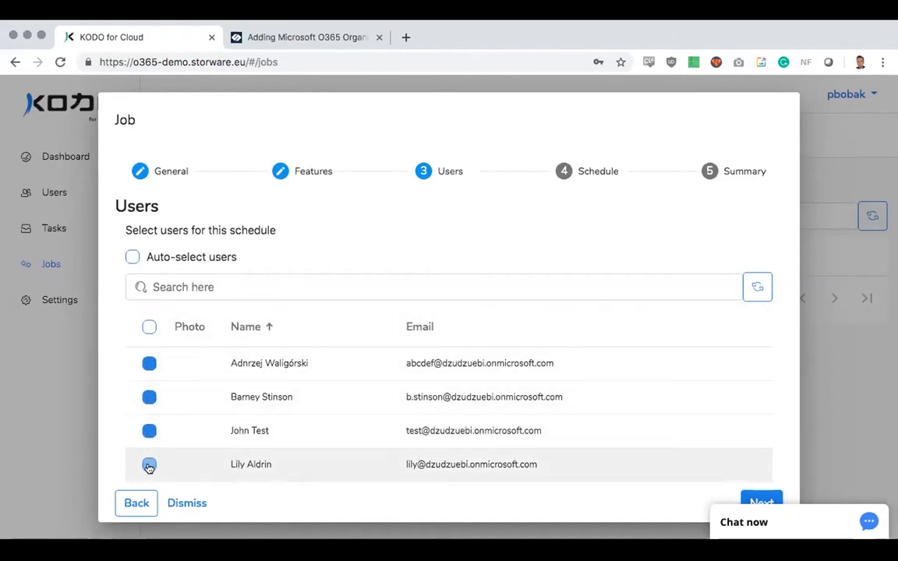
scroll(263, 387, "down", 1)
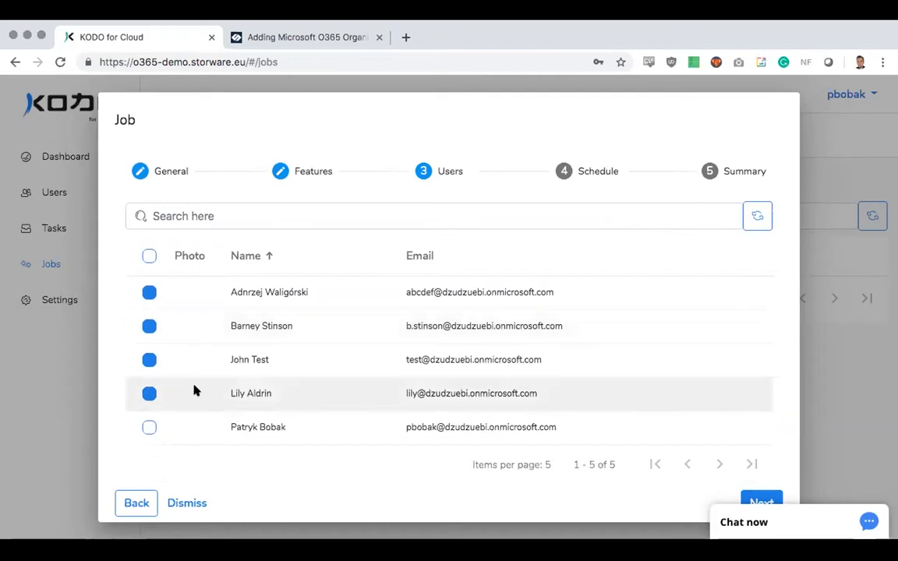
scroll(194, 391, "up", 1)
left_click(148, 343)
left_click(149, 376)
left_click(149, 410)
Turn on automatic user selection for the job and proceed to its schedule
left_click(132, 237)
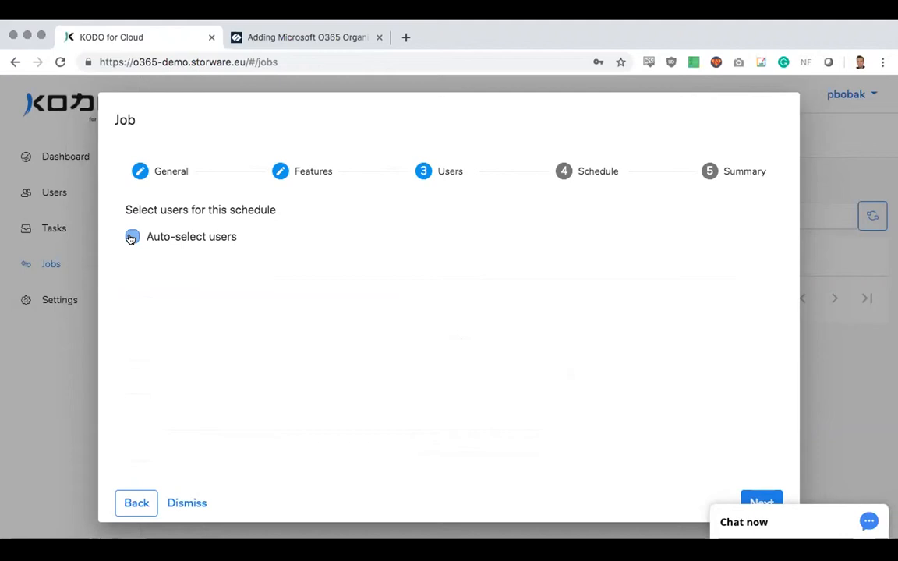
left_click(131, 239)
left_click(750, 507)
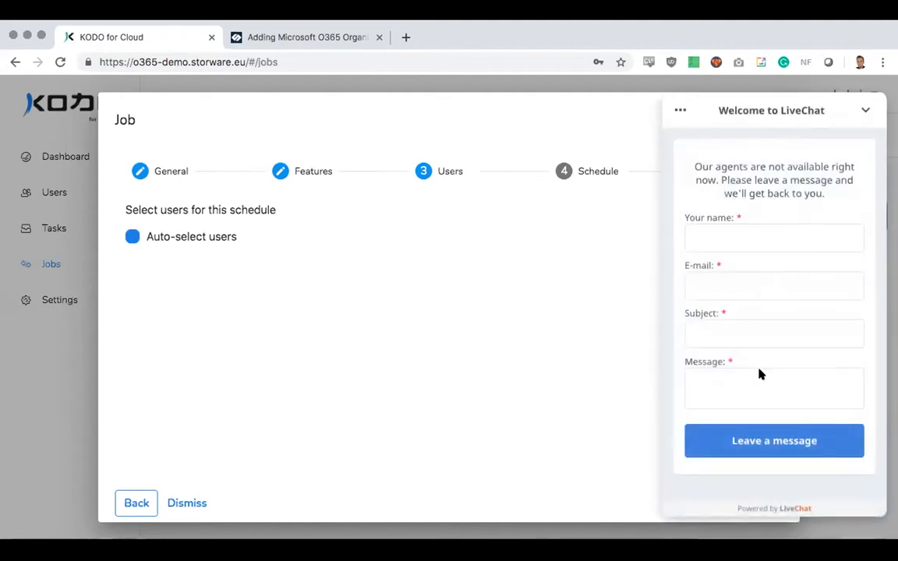
left_click(865, 110)
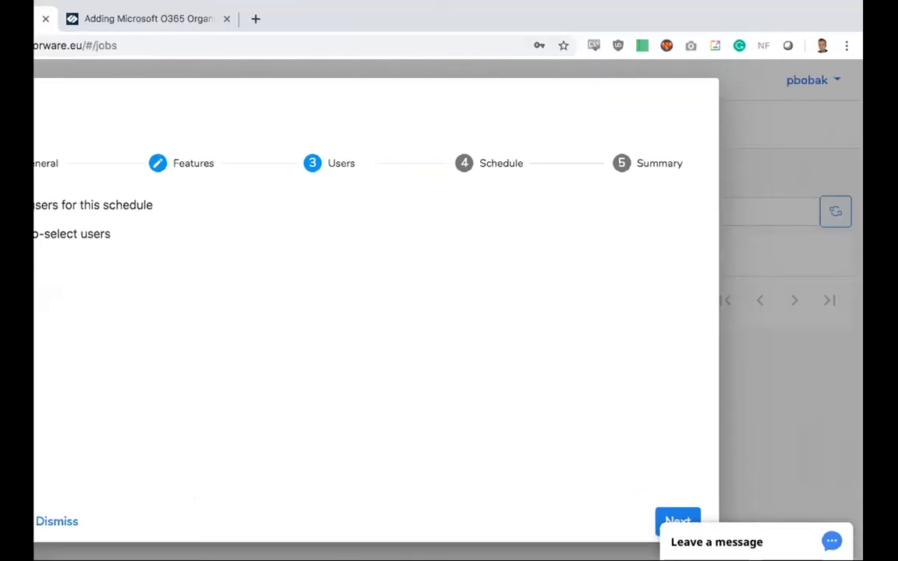
left_click(678, 519)
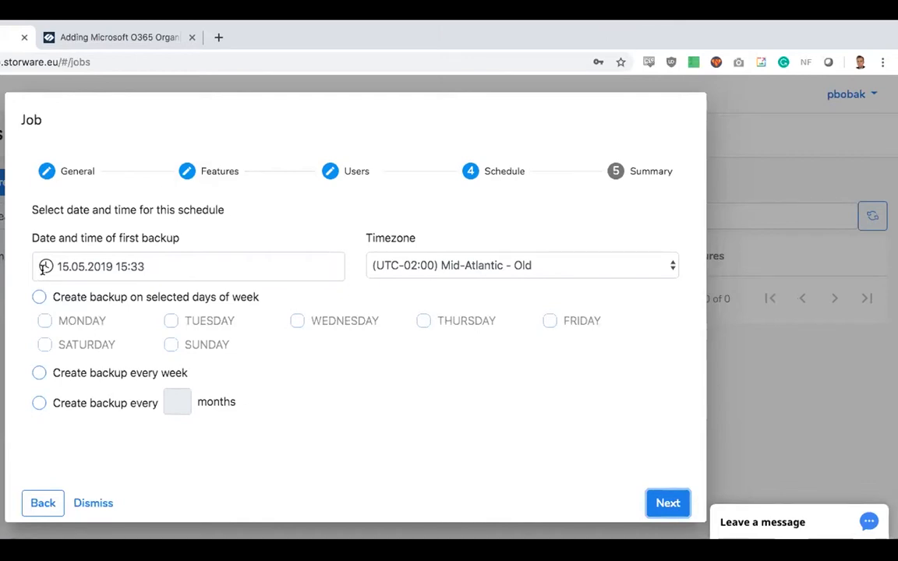
Set the date and time of the first backup to 15.05.2019 15:40
left_click(43, 267)
left_click(148, 451)
left_click(148, 451)
left_click(148, 450)
left_click(148, 451)
left_click(148, 450)
left_click(149, 450)
left_click(149, 451)
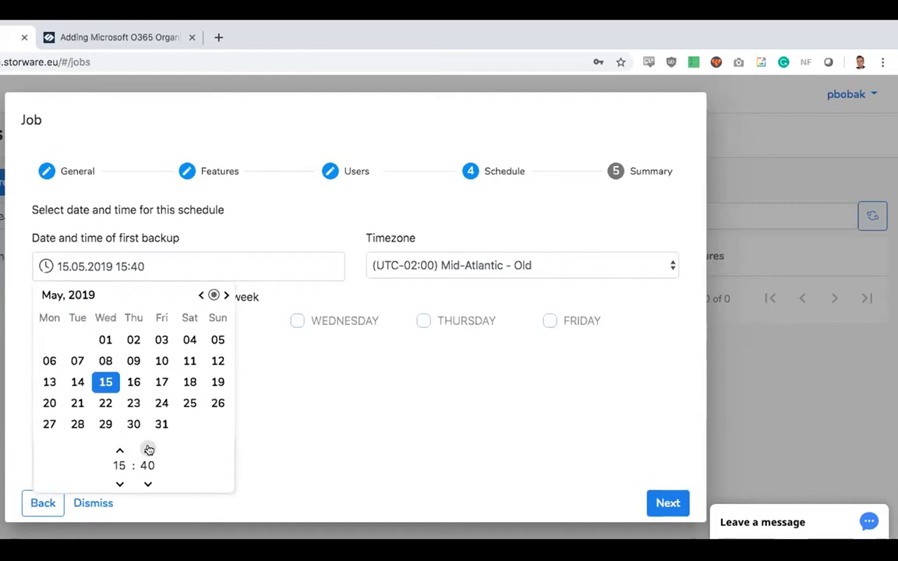
left_click(484, 402)
Schedule the backup for Monday through Friday and set the timezone to (UTC+01:00) Sarajevo, Skopje, Warsaw, Zagreb
left_click(36, 297)
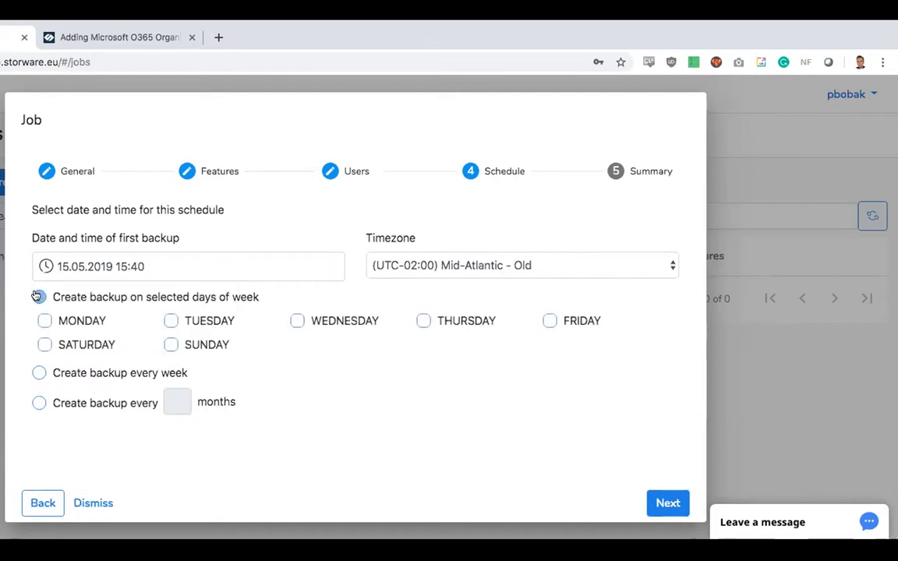
left_click(44, 320)
left_click(171, 321)
left_click(297, 320)
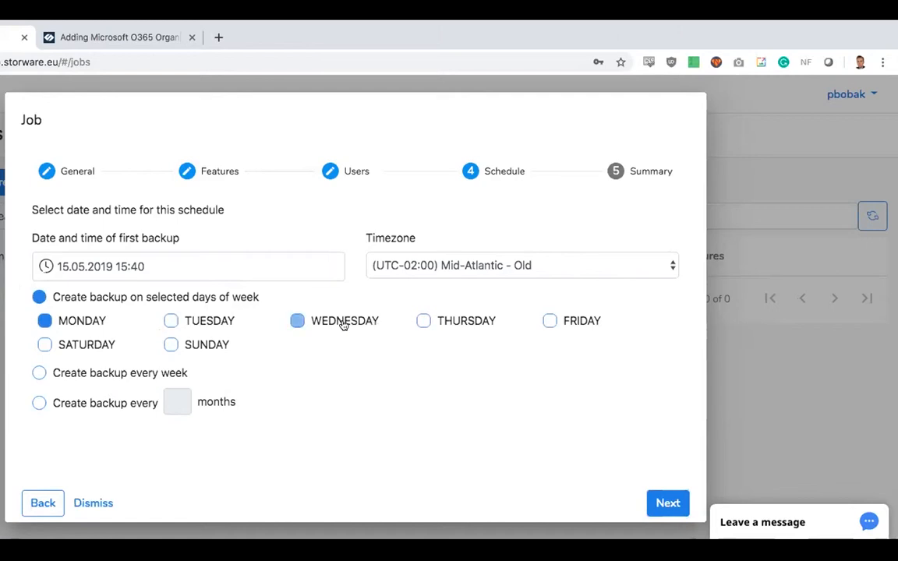
left_click(171, 321)
left_click(423, 321)
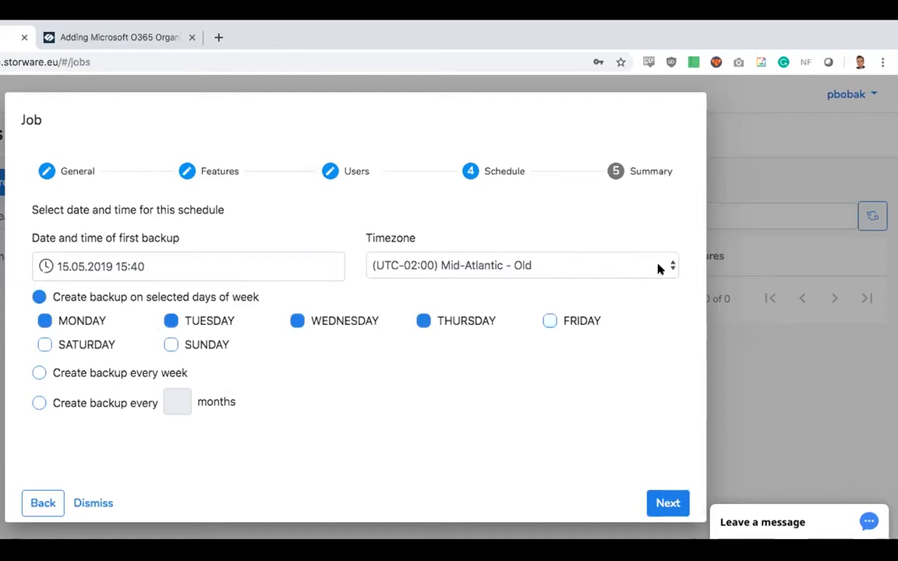
left_click(551, 321)
left_click(664, 260)
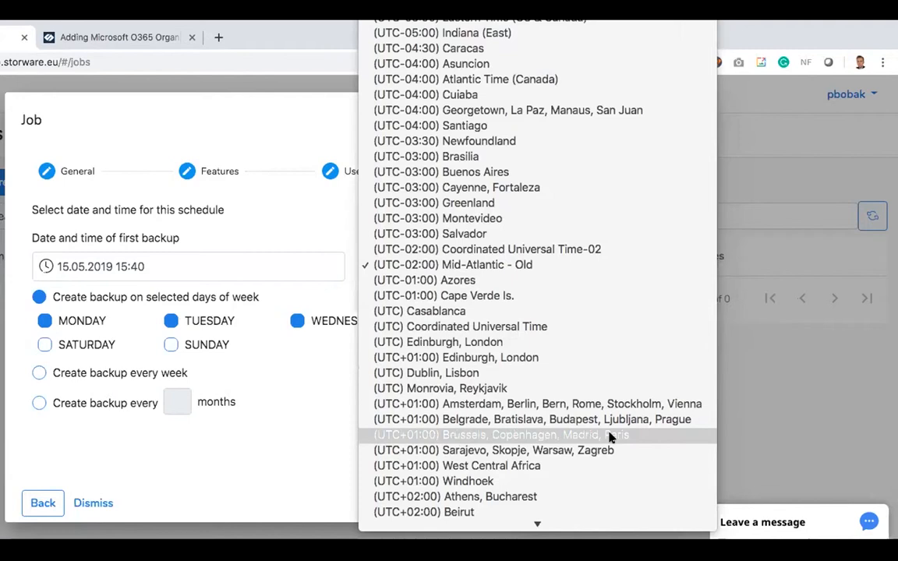
left_click(612, 453)
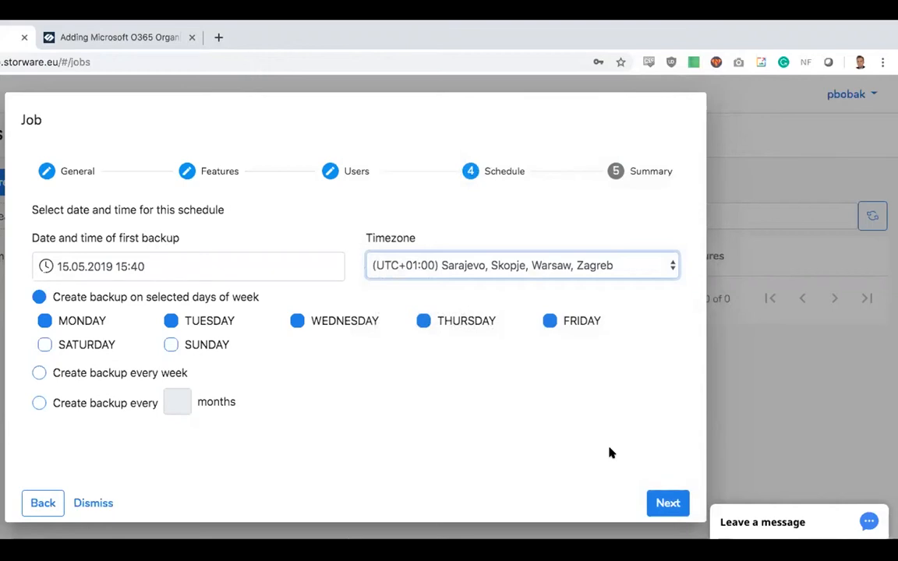
Save the DEMO job from its summary and open the options available for it
left_click(676, 500)
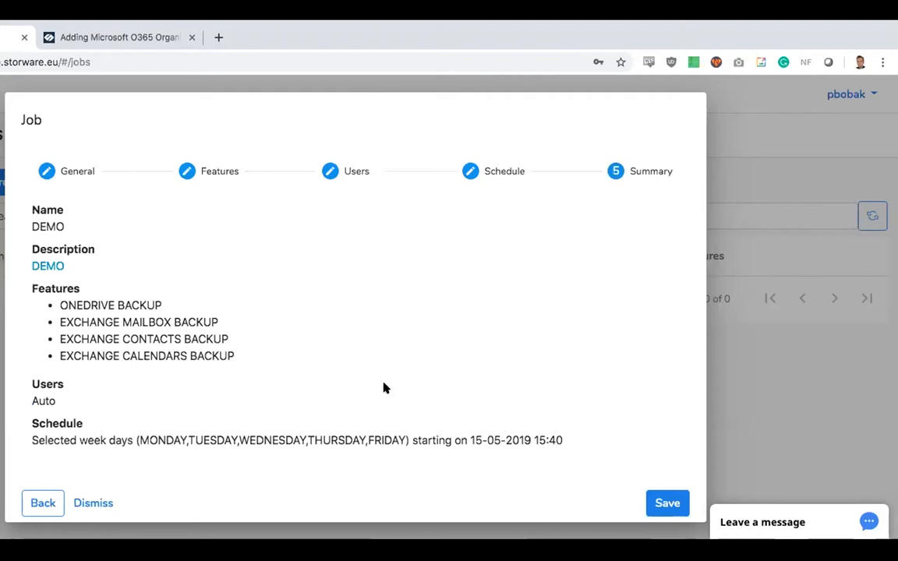
left_click(669, 503)
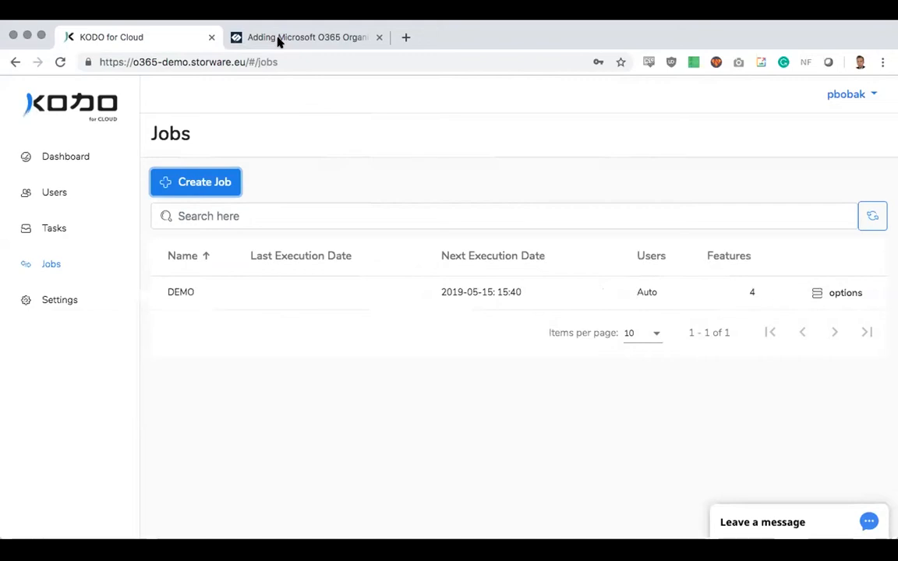
left_click(847, 293)
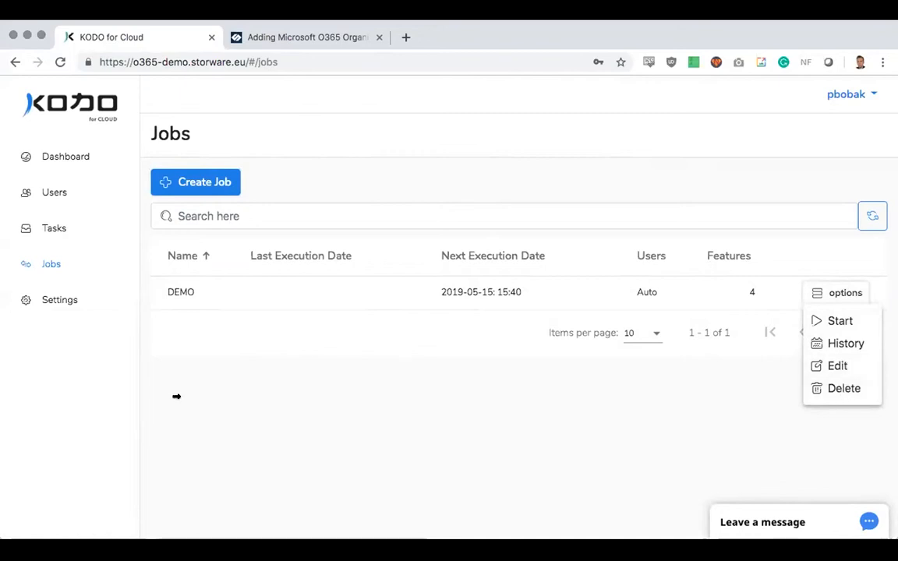
Prepare a manual backup for the last user in the user list, selecting Onedrive, Mailbox, Contacts and Calendars
left_click(56, 190)
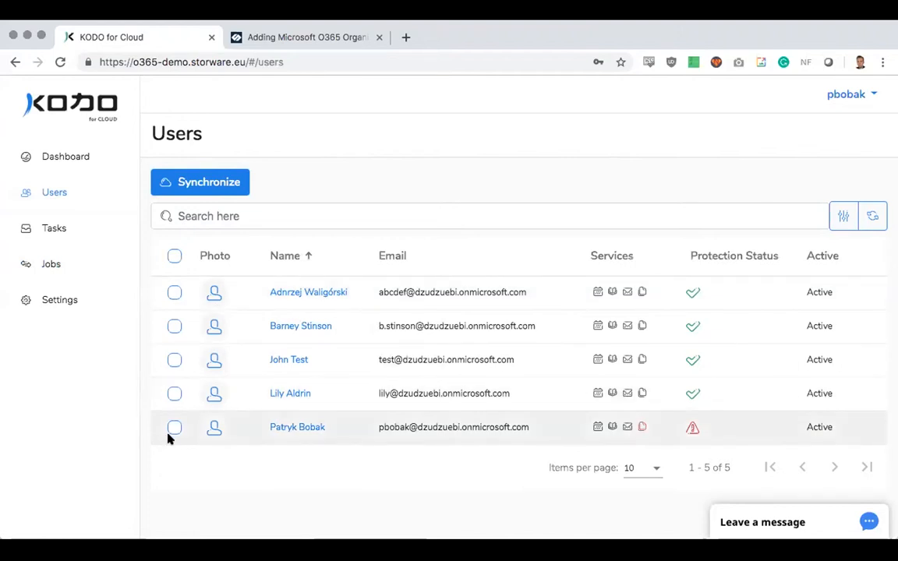
left_click(173, 427)
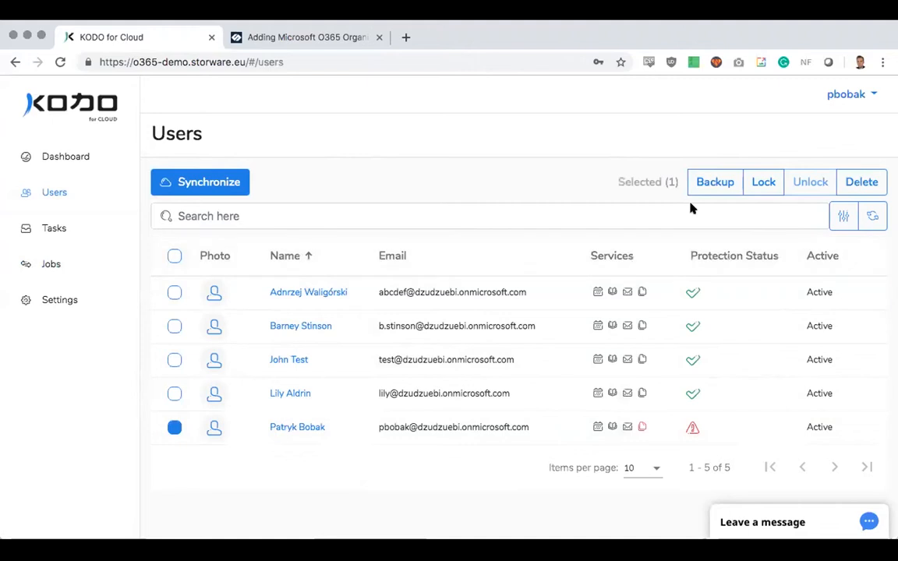
left_click(706, 187)
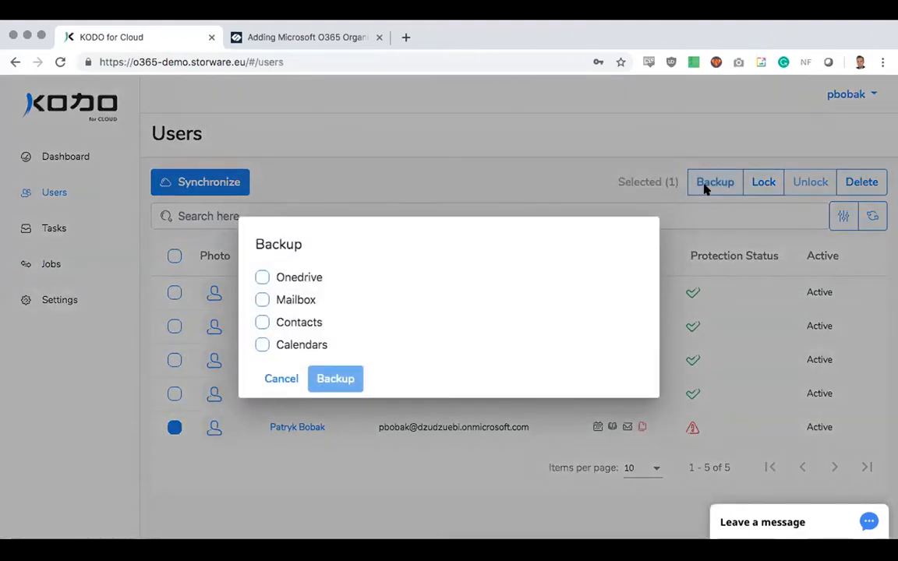
left_click(301, 276)
left_click(301, 299)
left_click(302, 322)
left_click(302, 342)
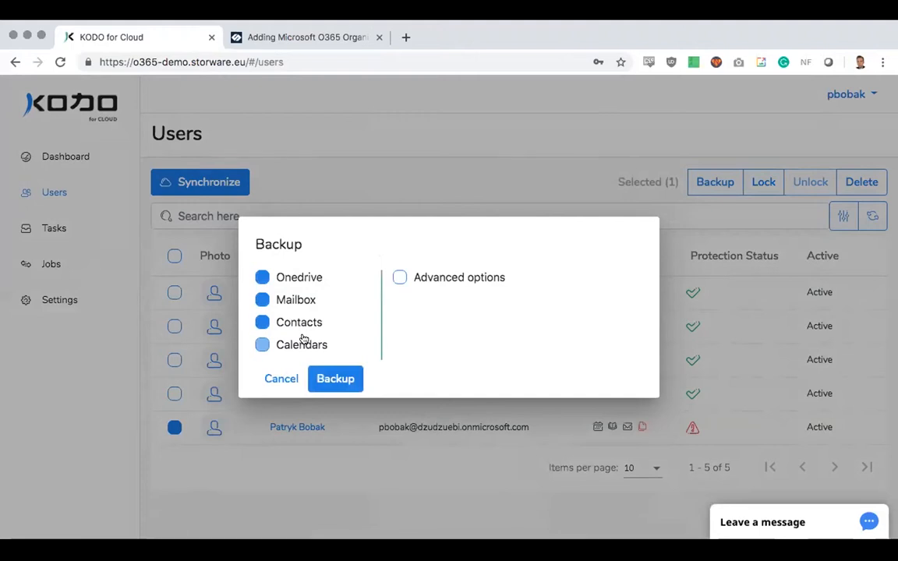
Limit the manual backup to Mailbox with advanced options enabled, and start it
left_click(297, 293)
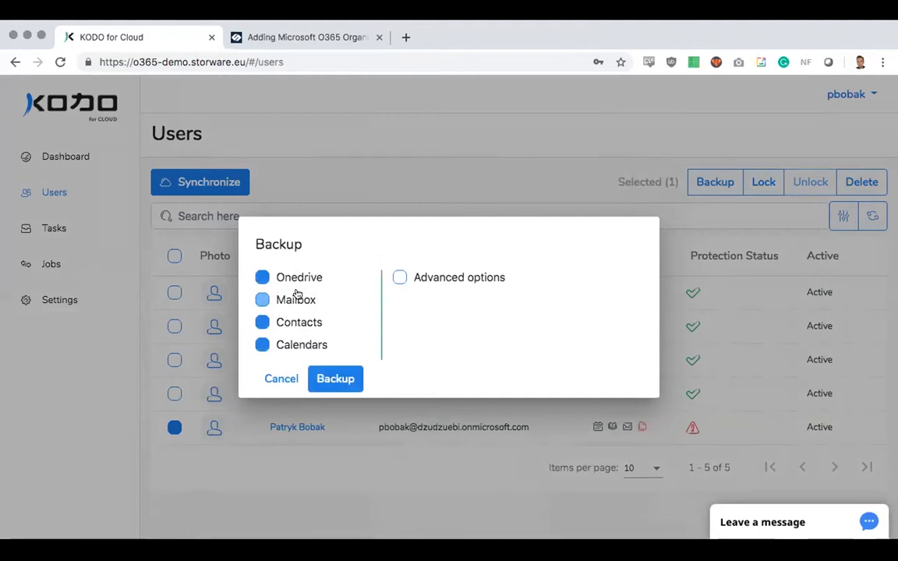
left_click(303, 327)
left_click(310, 345)
left_click(401, 278)
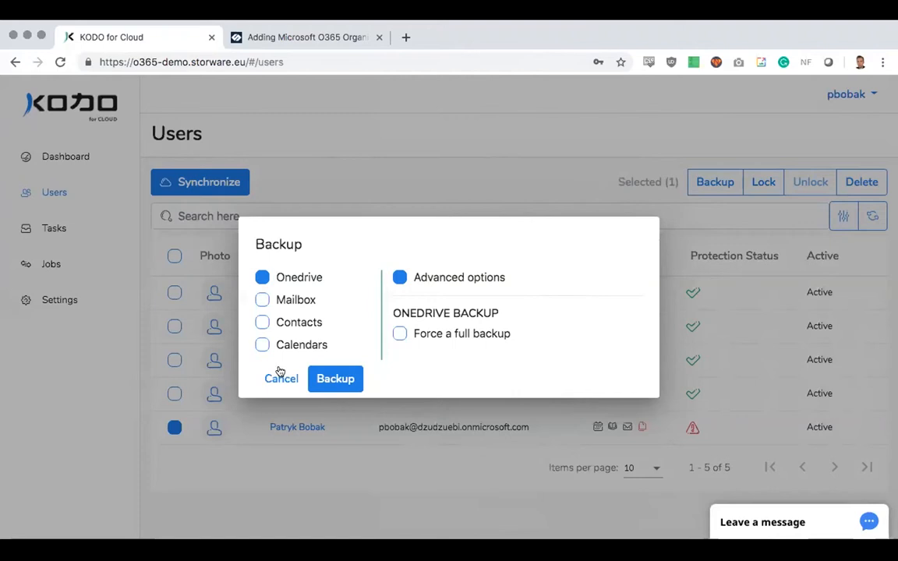
left_click(262, 300)
left_click(262, 278)
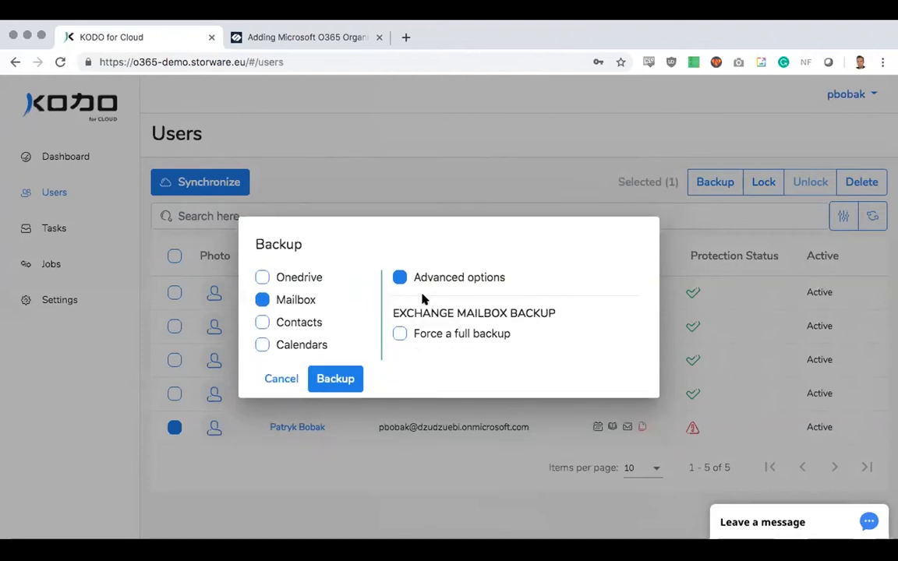
left_click(347, 383)
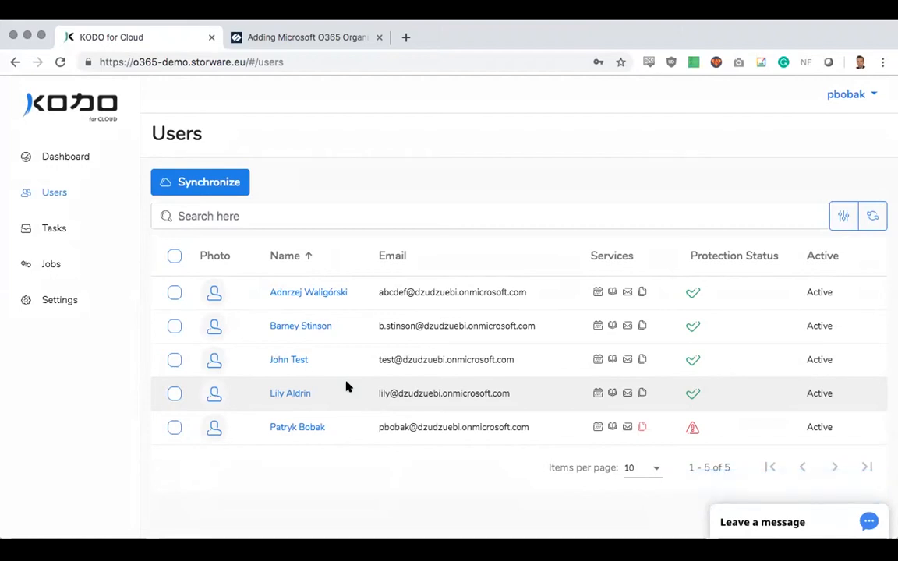
Check the last backup times of the users' services and the last user's protection status
mouse_move(598, 292)
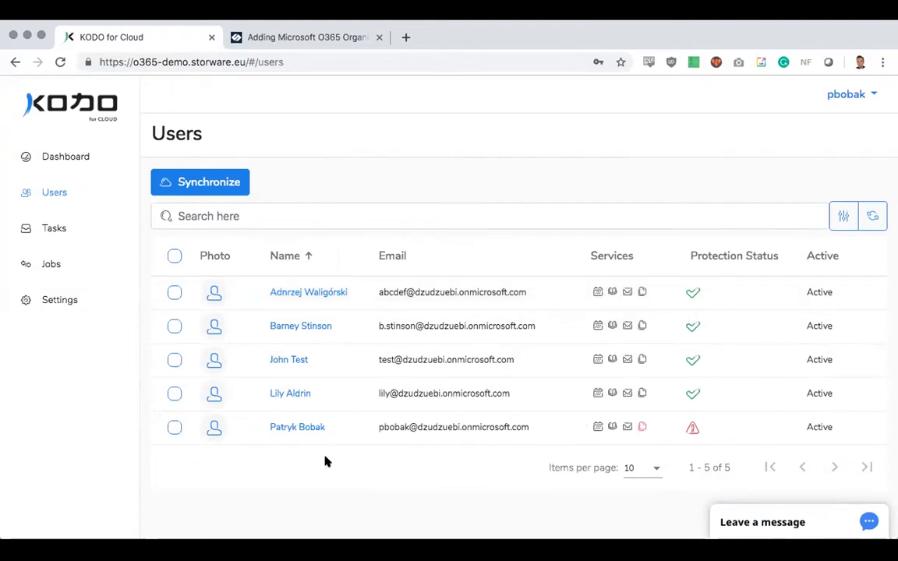
mouse_move(642, 426)
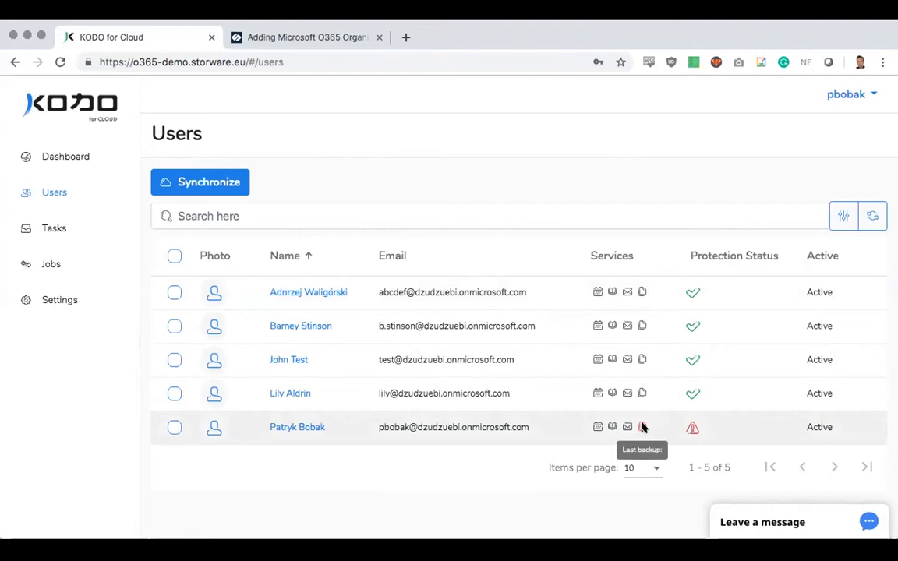
mouse_move(692, 428)
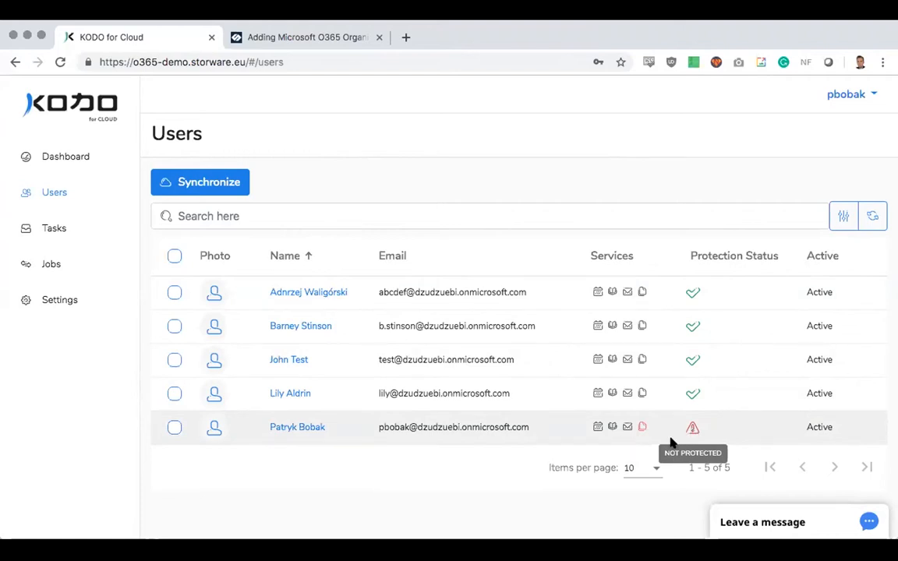
mouse_move(611, 425)
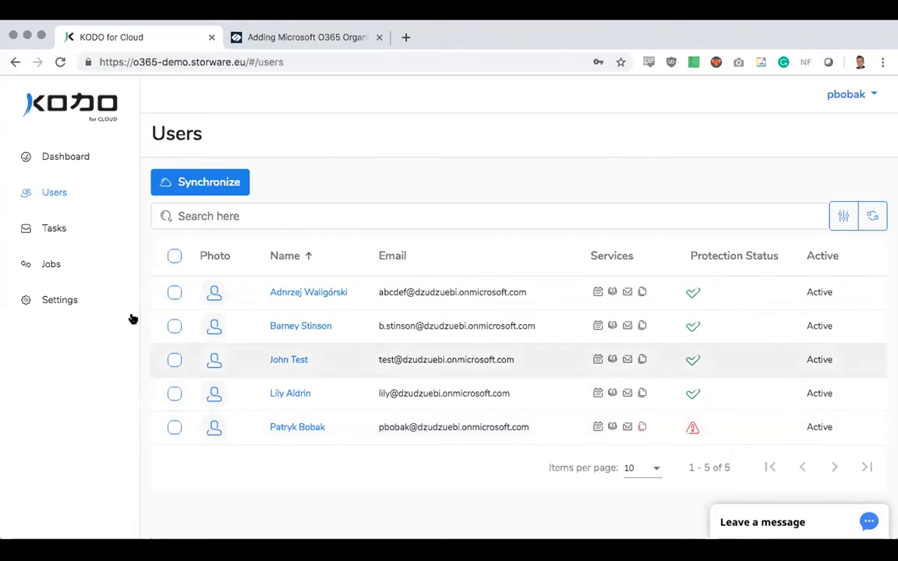
Run a backup of Onedrive, Mailbox, Contacts and Calendars for the last user in the list
left_click(175, 428)
left_click(710, 184)
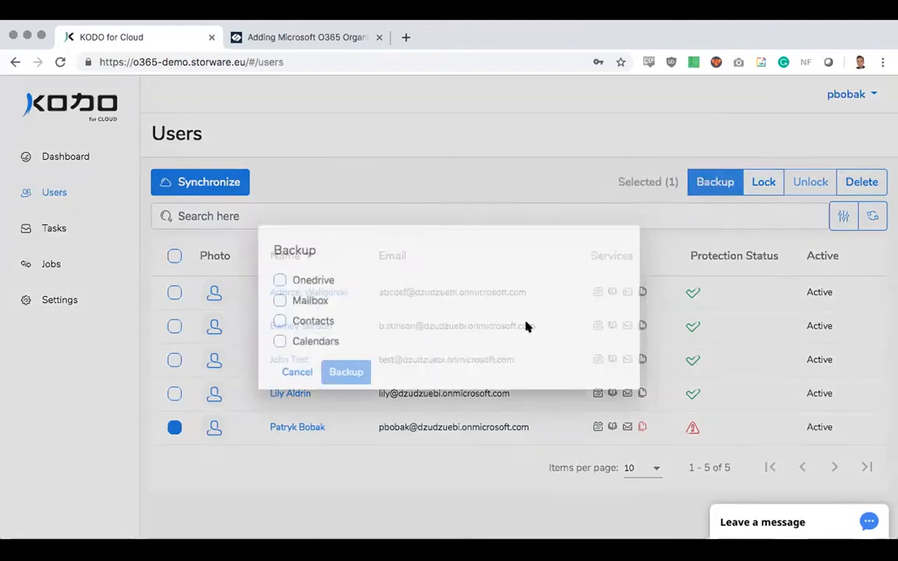
left_click(262, 278)
left_click(262, 300)
left_click(260, 325)
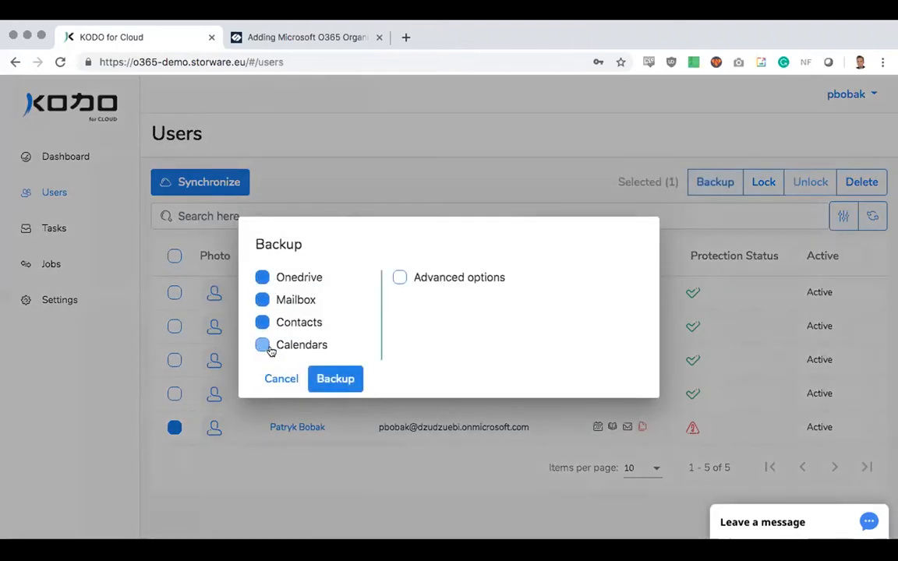
left_click(263, 349)
left_click(329, 382)
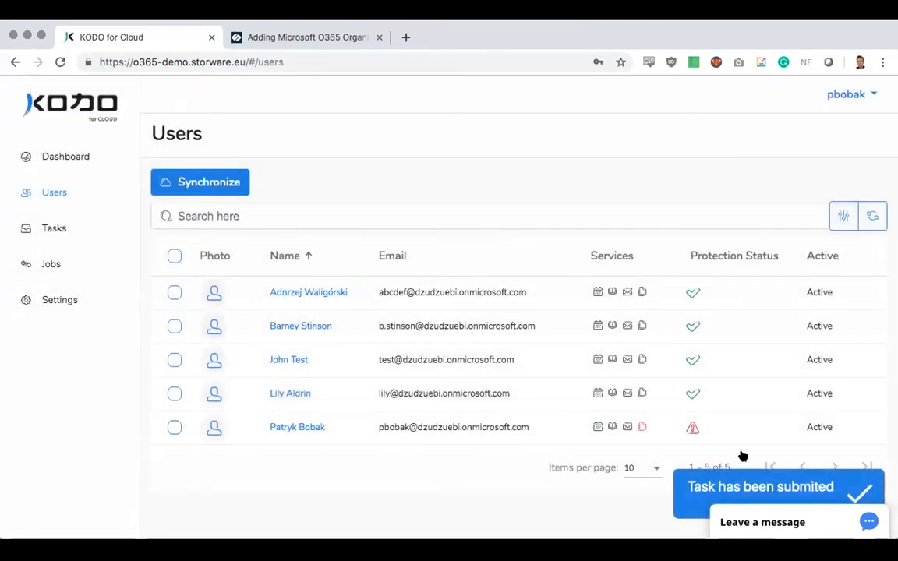
Examine the queued and running backup tasks, and refresh the list of running ones
left_click(56, 243)
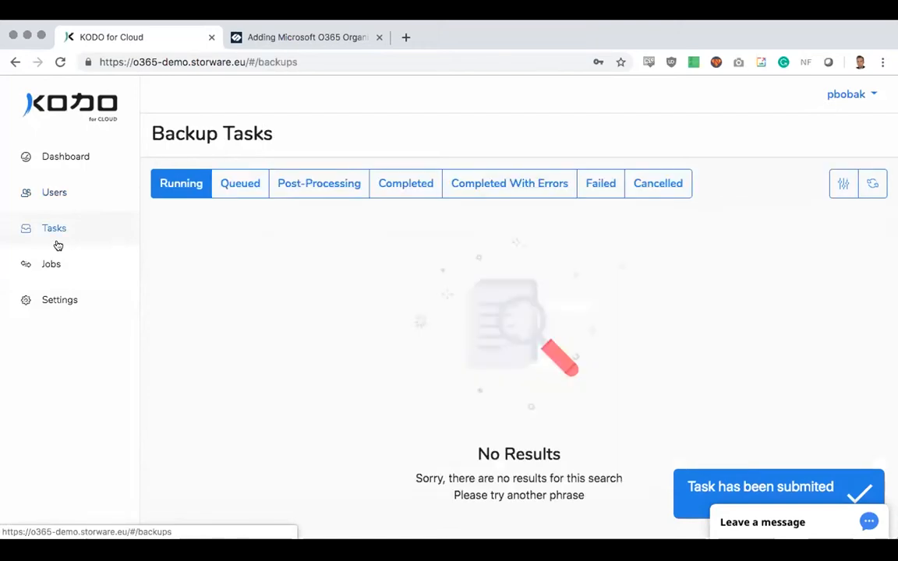
left_click(220, 185)
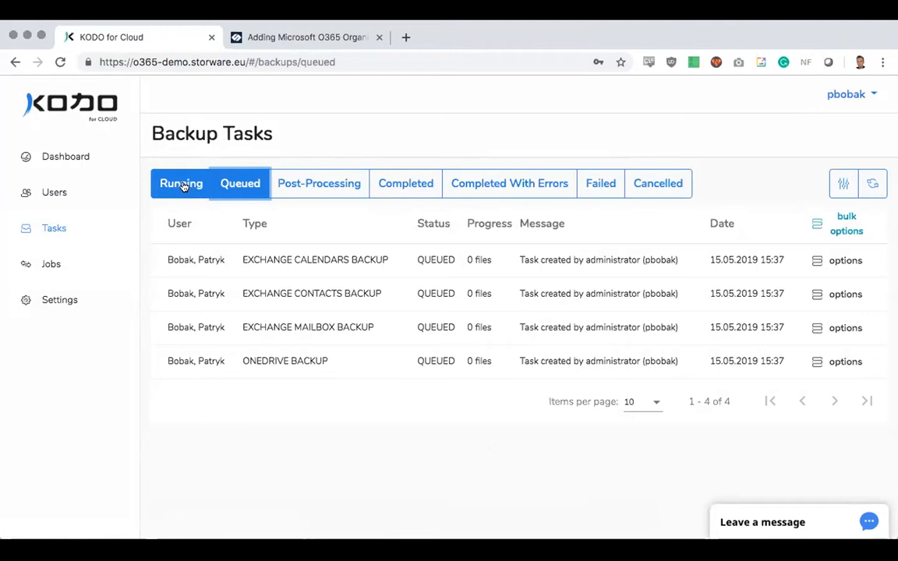
left_click(183, 187)
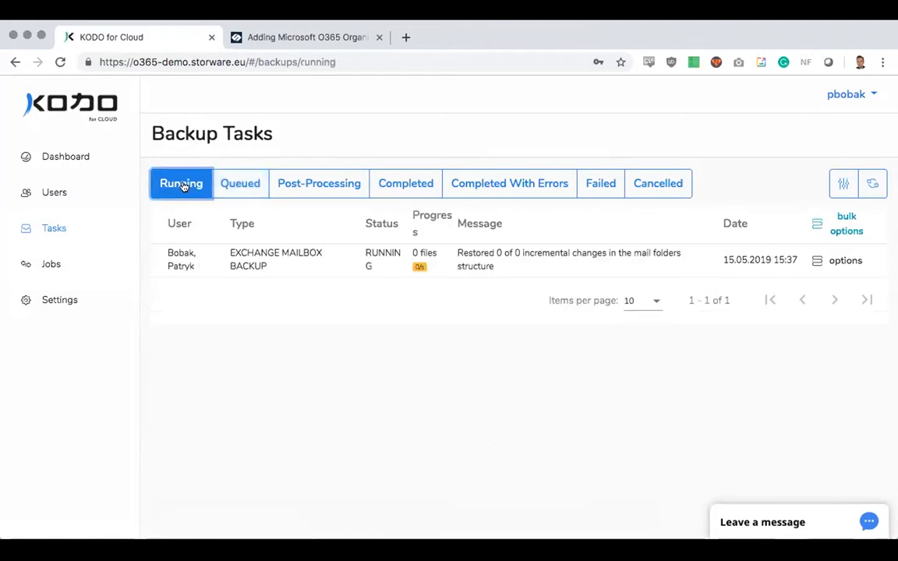
left_click(873, 186)
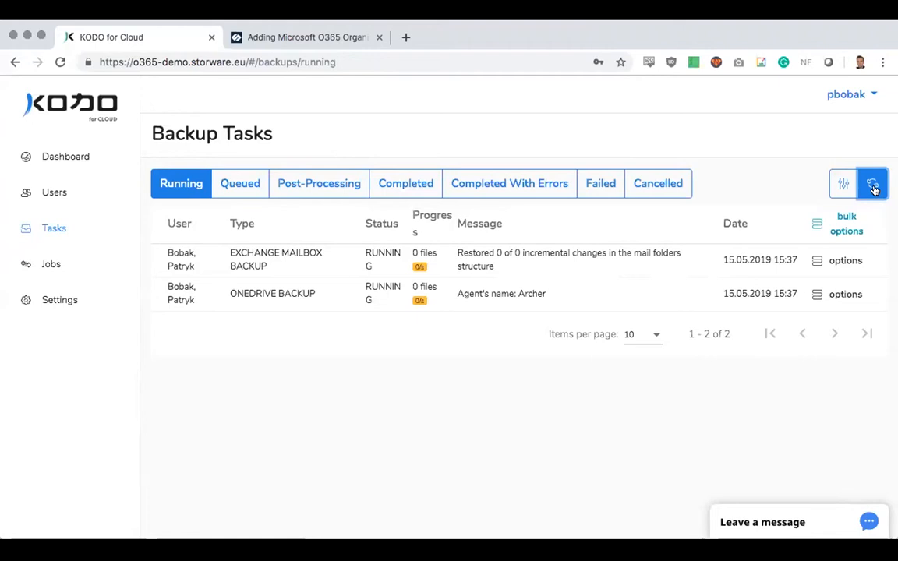
Refresh the list of running backup tasks and check the progress messages of the mailbox and OneDrive backups
left_click(358, 38)
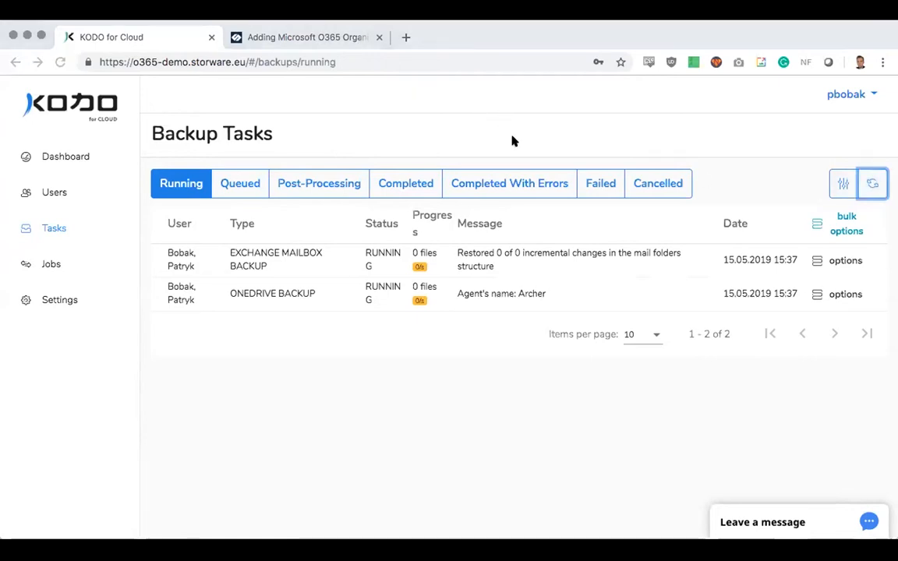
left_click(784, 119)
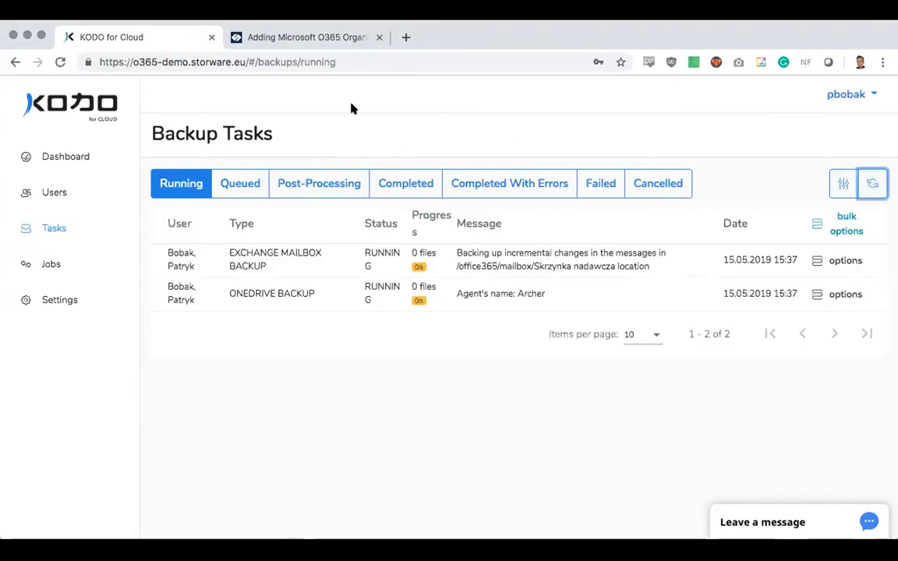
left_click(877, 182)
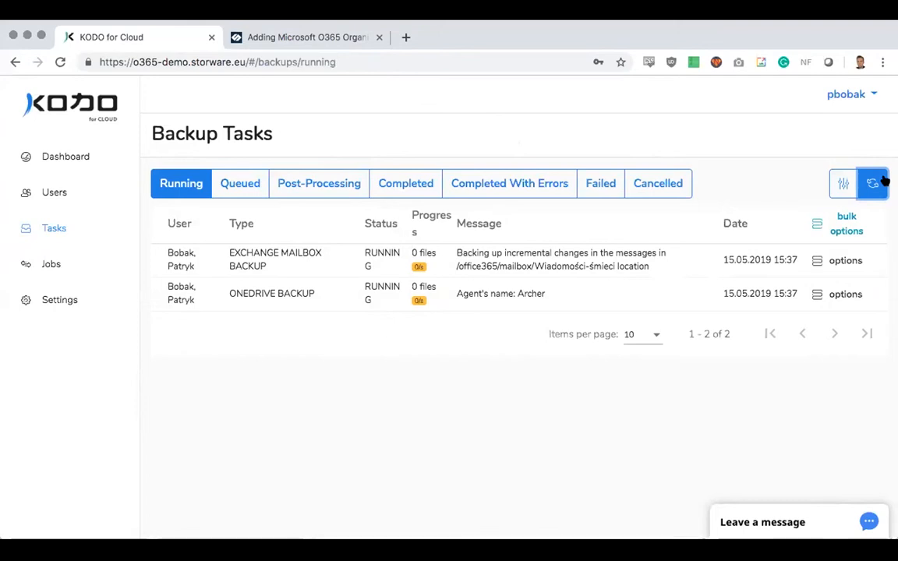
left_click(873, 183)
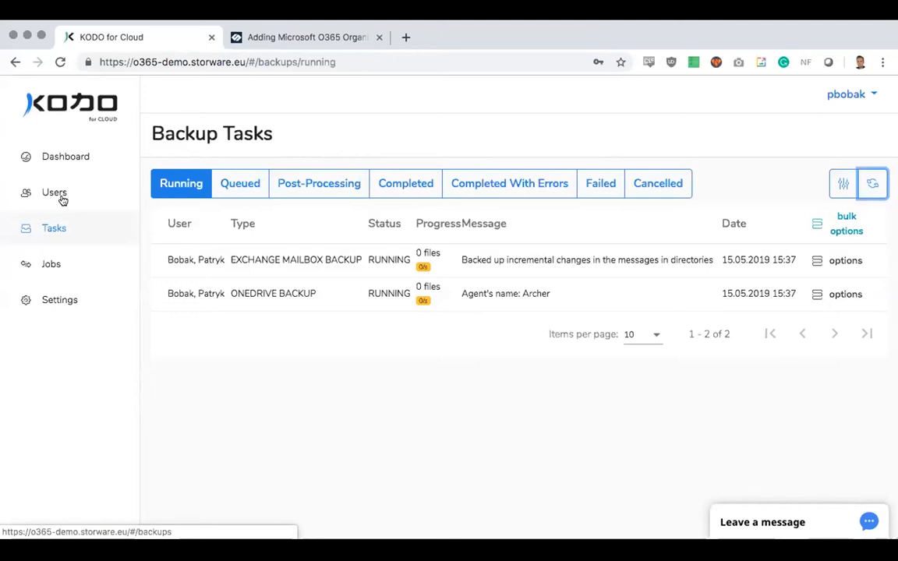
Examine the dashboard's running jobs, user protection chart and data transfer graph
left_click(62, 159)
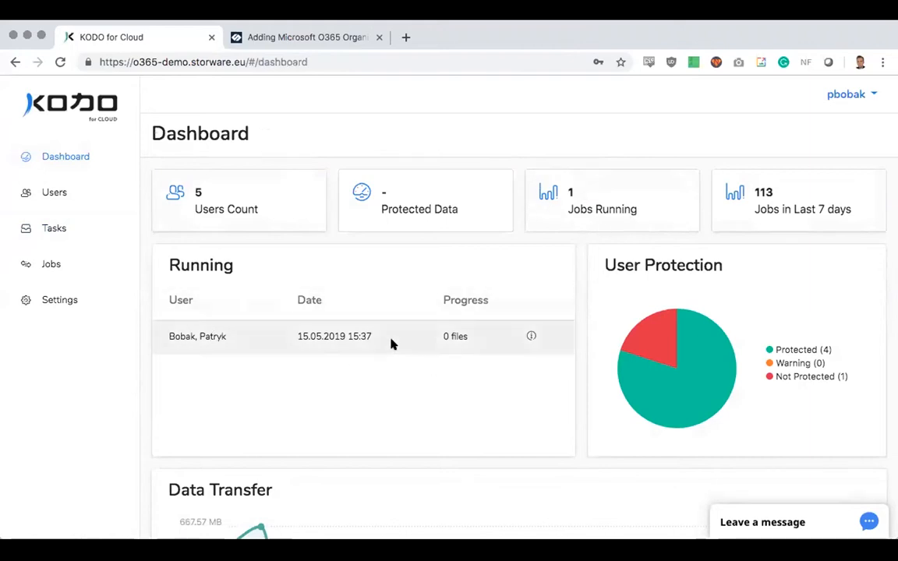
scroll(457, 350, "down", 3)
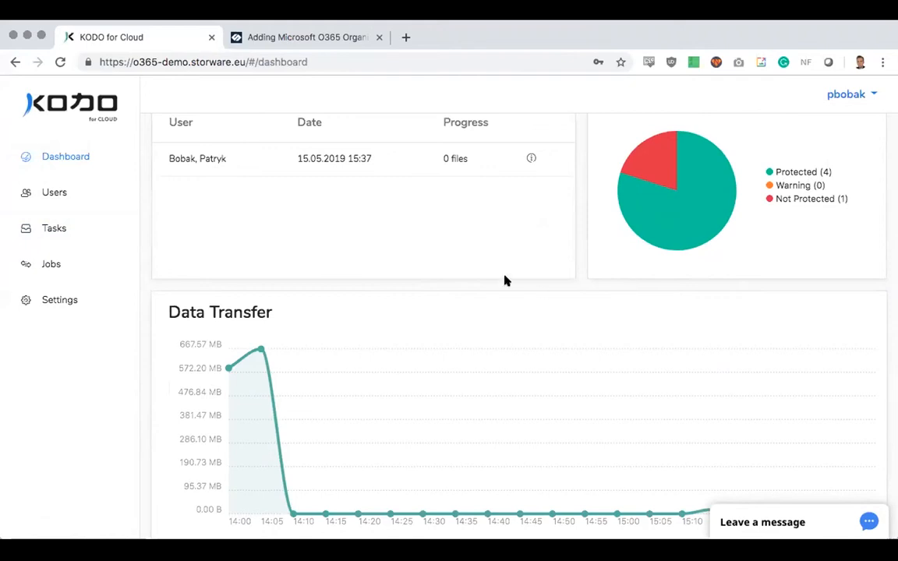
scroll(505, 281, "up", 3)
Browse the last user's mailbox backup, including the Skrzynka nadawcza folder, and check the running backup tasks
left_click(58, 193)
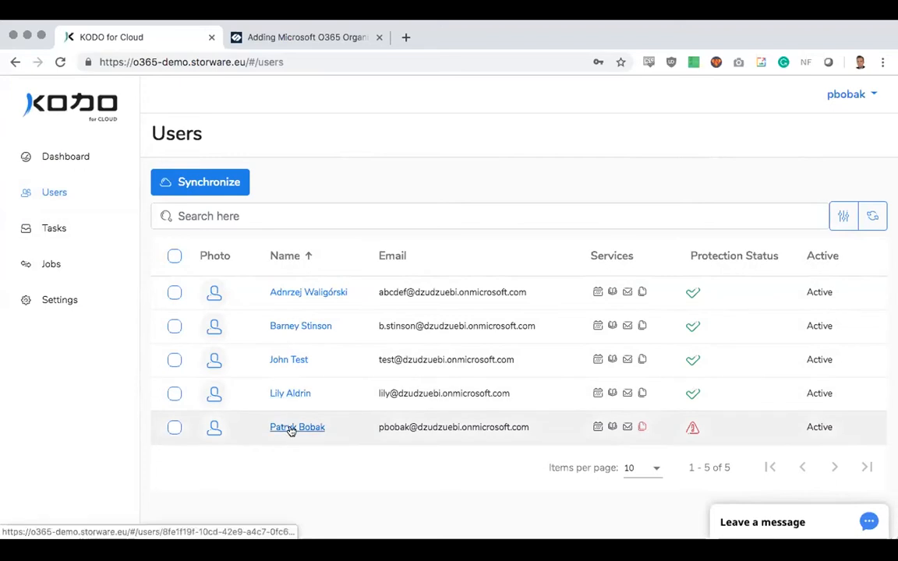
left_click(291, 429)
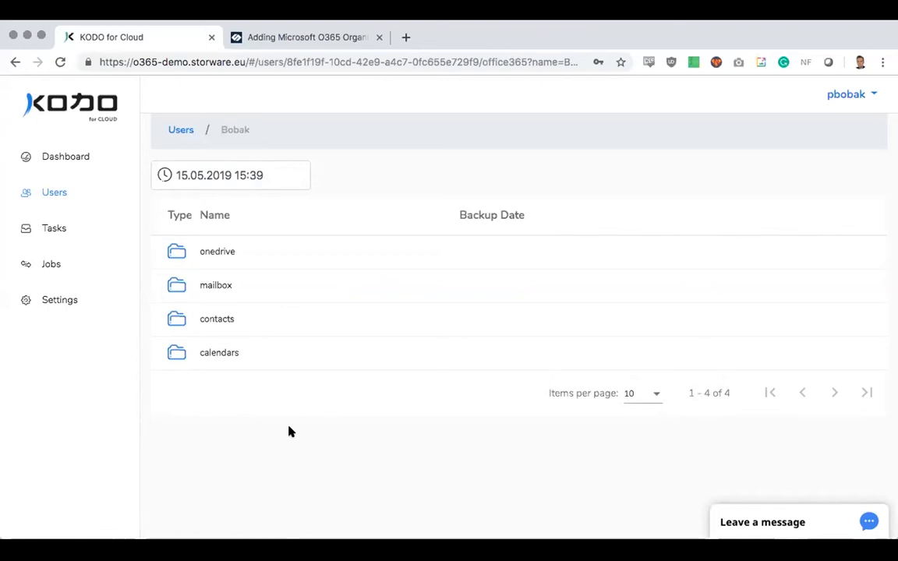
left_click(214, 287)
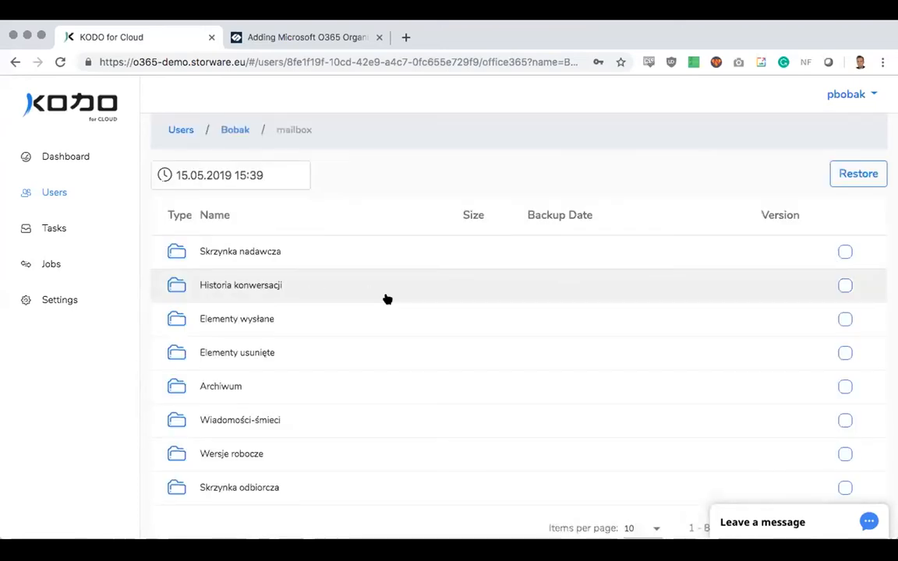
scroll(388, 299, "down", 1)
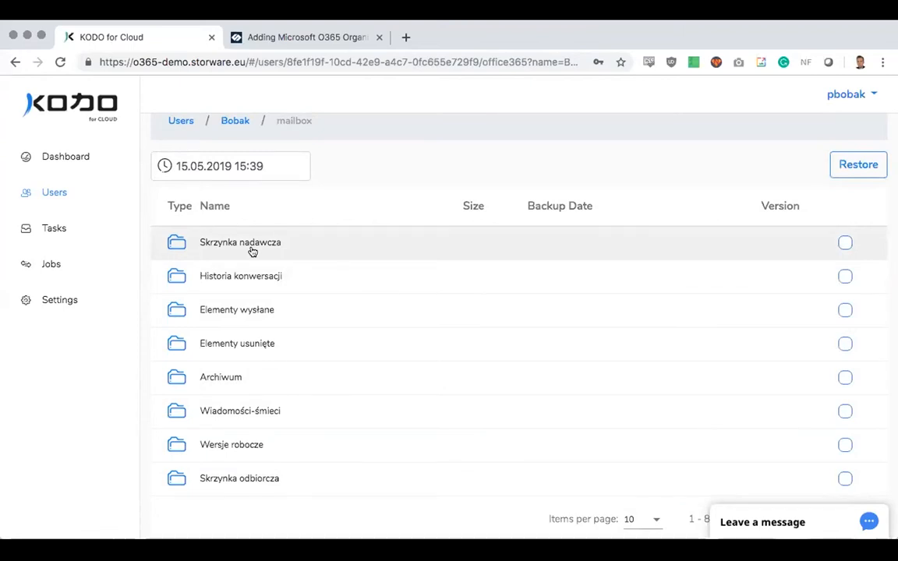
left_click(261, 239)
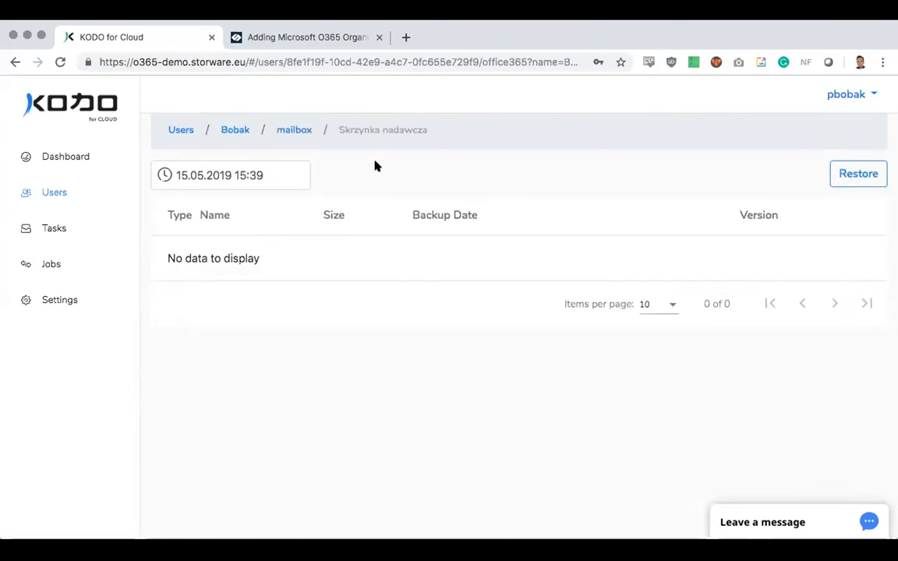
left_click(292, 130)
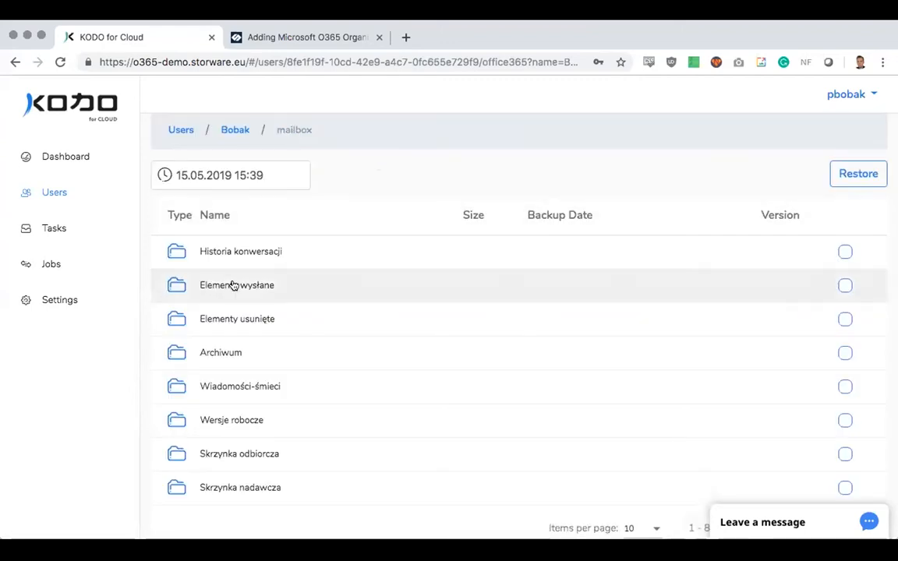
left_click(56, 228)
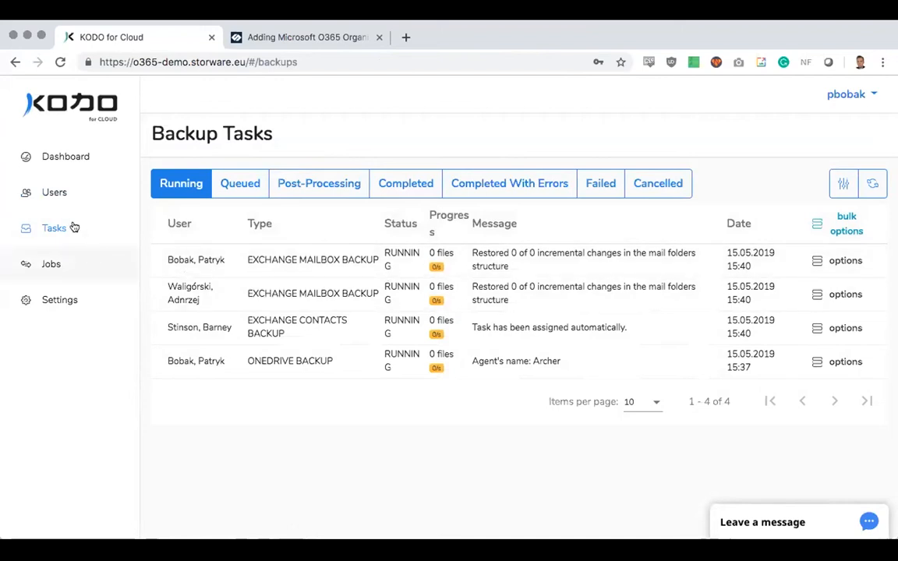
Open the test user's mailbox backup, look into Sent Items, and open the Inbox folder
left_click(50, 194)
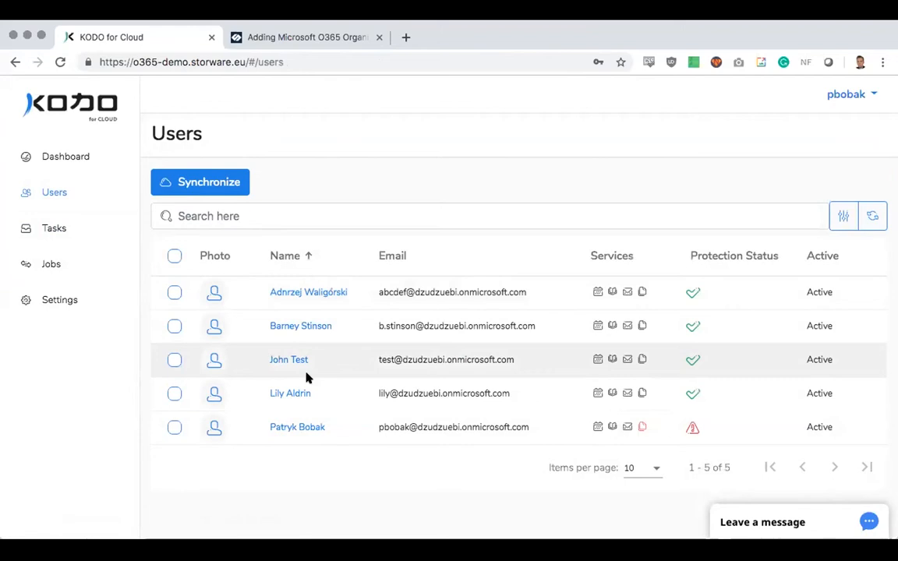
left_click(302, 361)
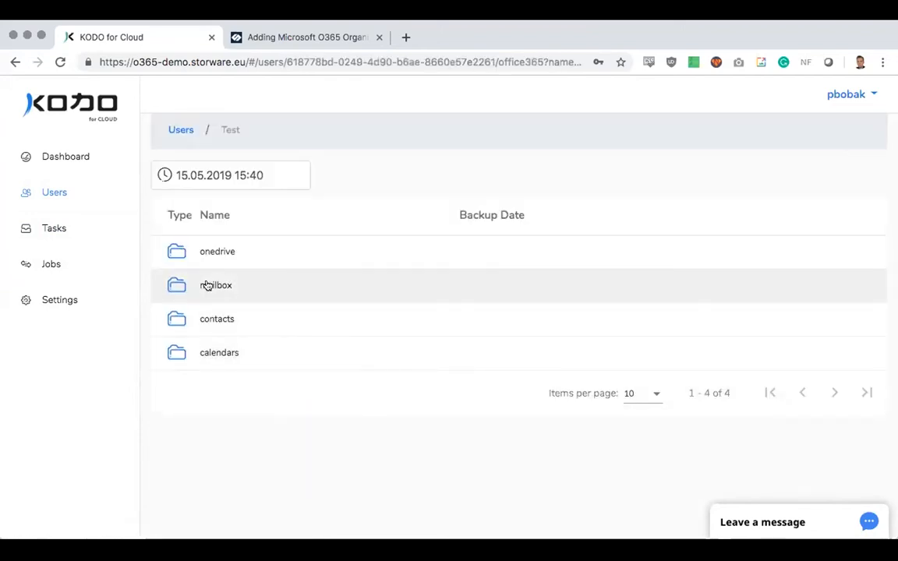
left_click(206, 285)
scroll(359, 293, "down", 1)
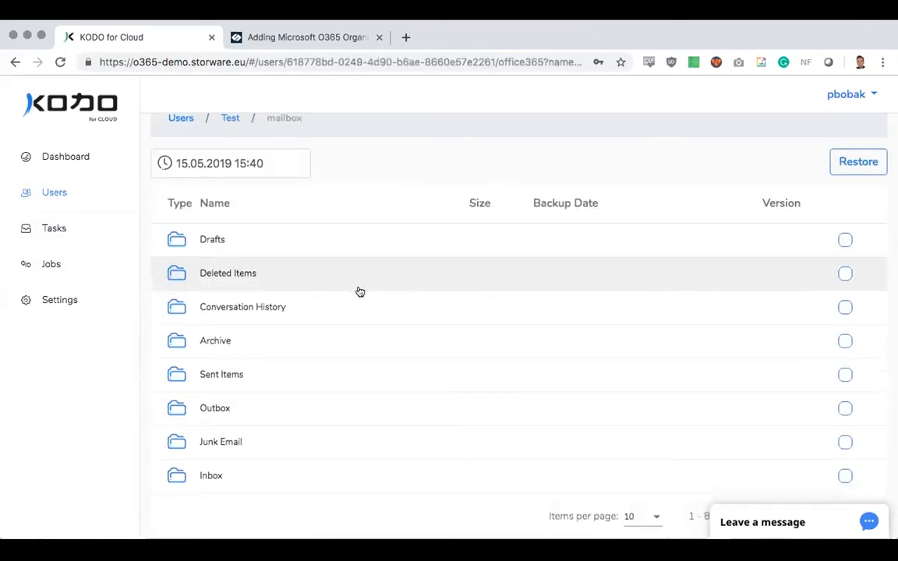
left_click(242, 377)
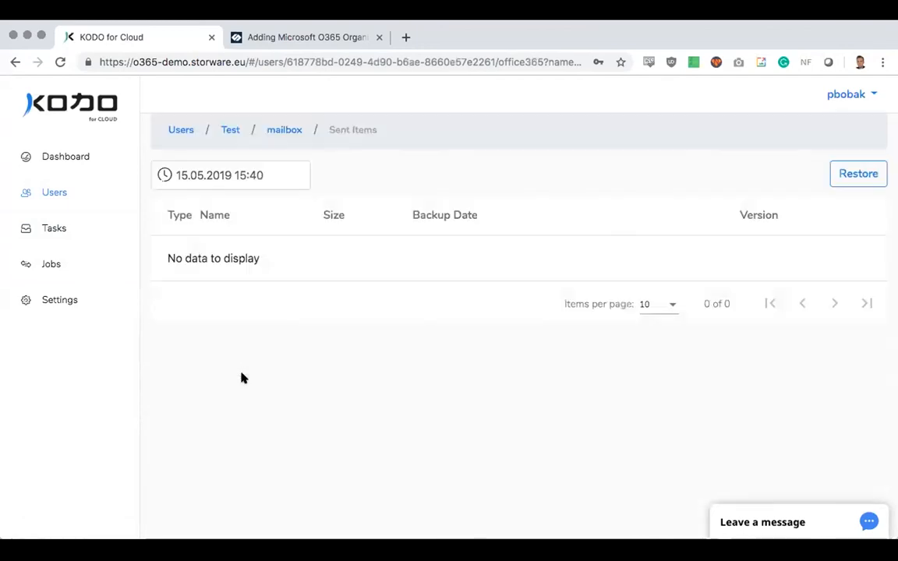
left_click(282, 130)
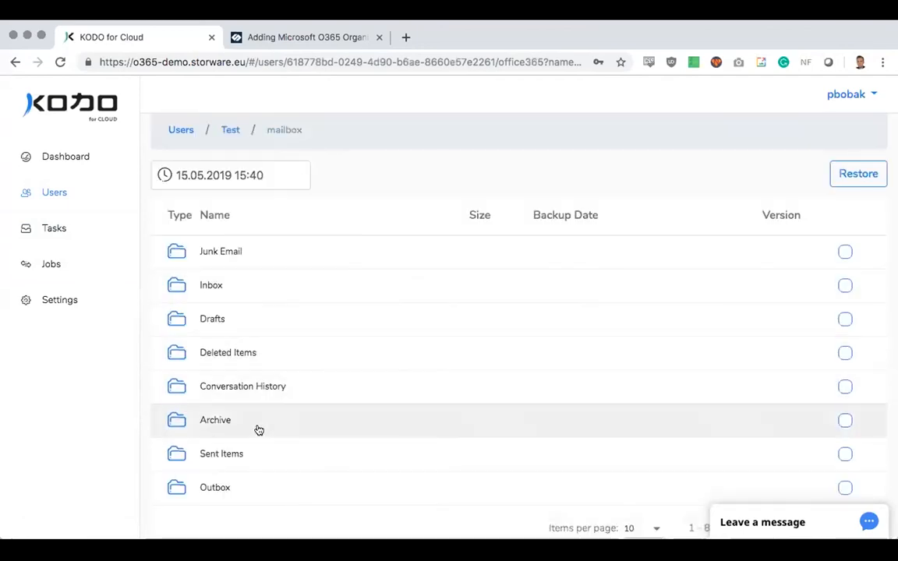
left_click(222, 290)
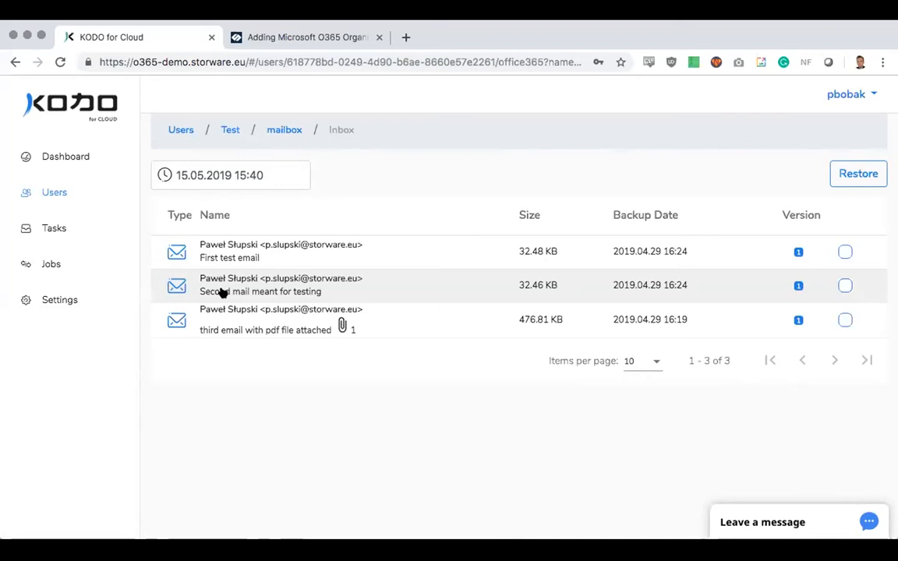
left_click(242, 255)
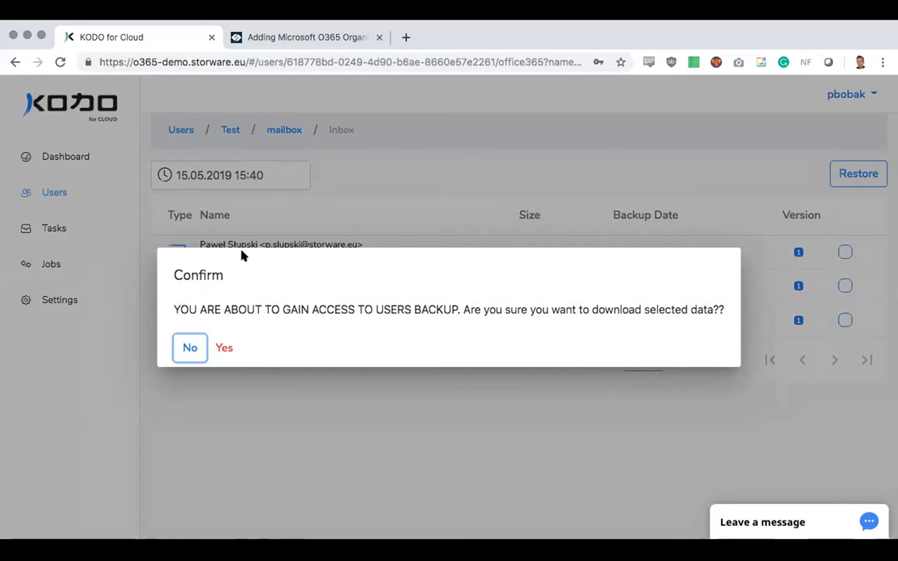
left_click(223, 349)
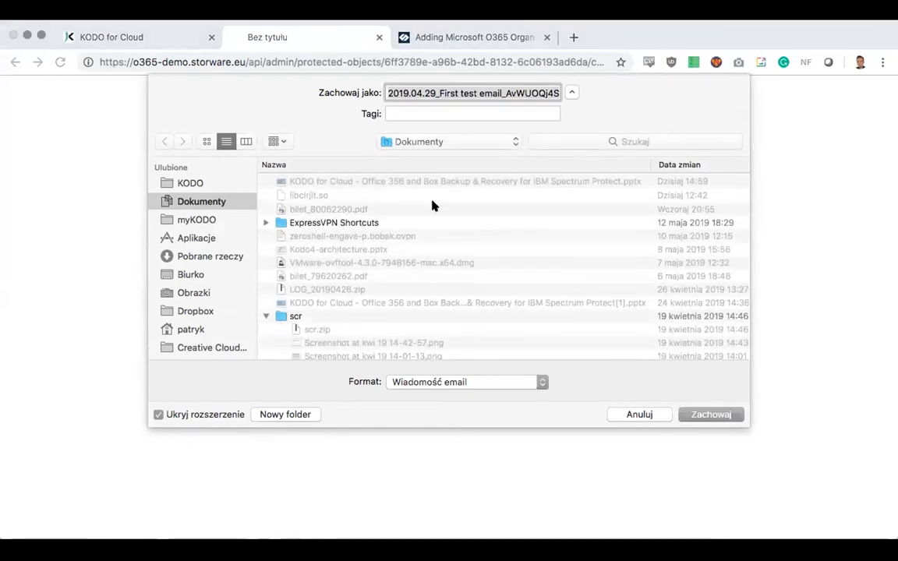
left_click(651, 412)
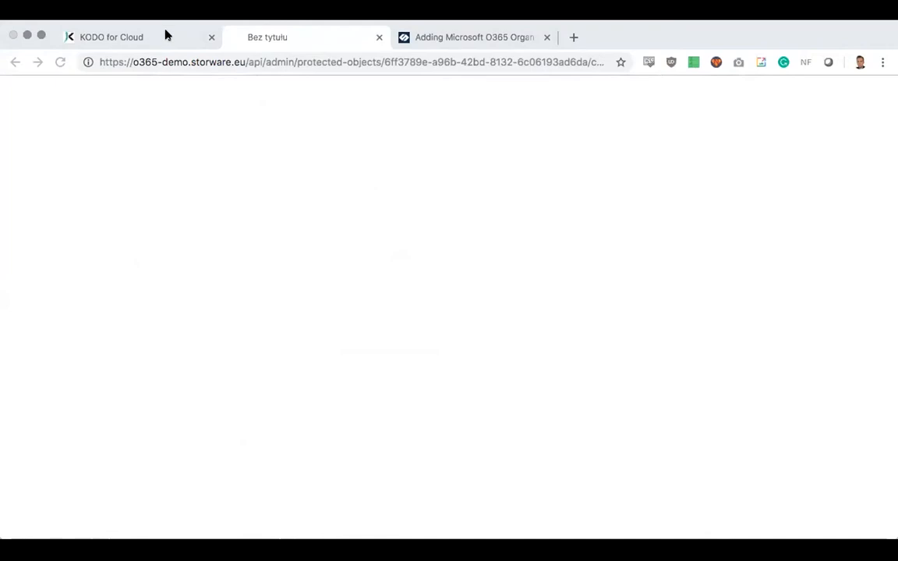
left_click(166, 39)
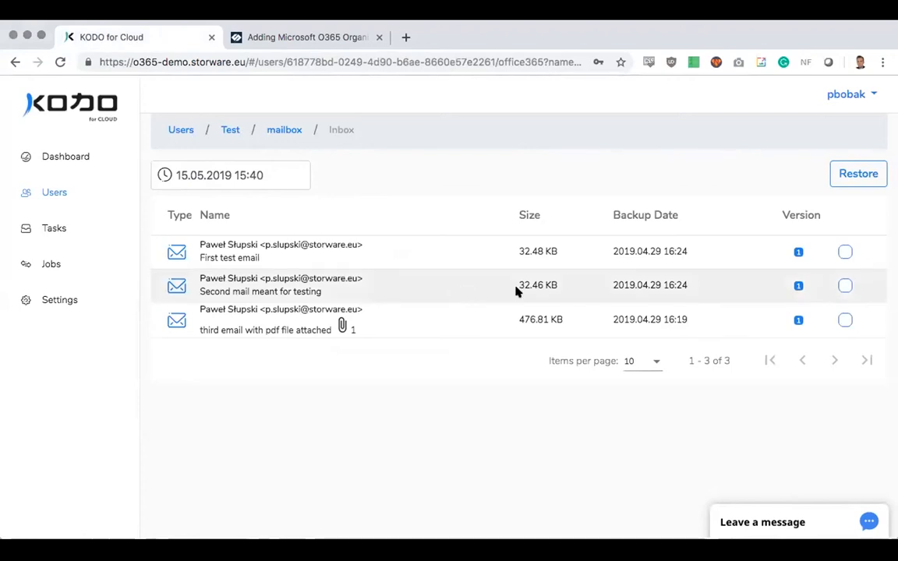
Download all three backed-up Inbox emails together and save the zip archive in the Dokumenty folder
left_click(845, 251)
left_click(845, 286)
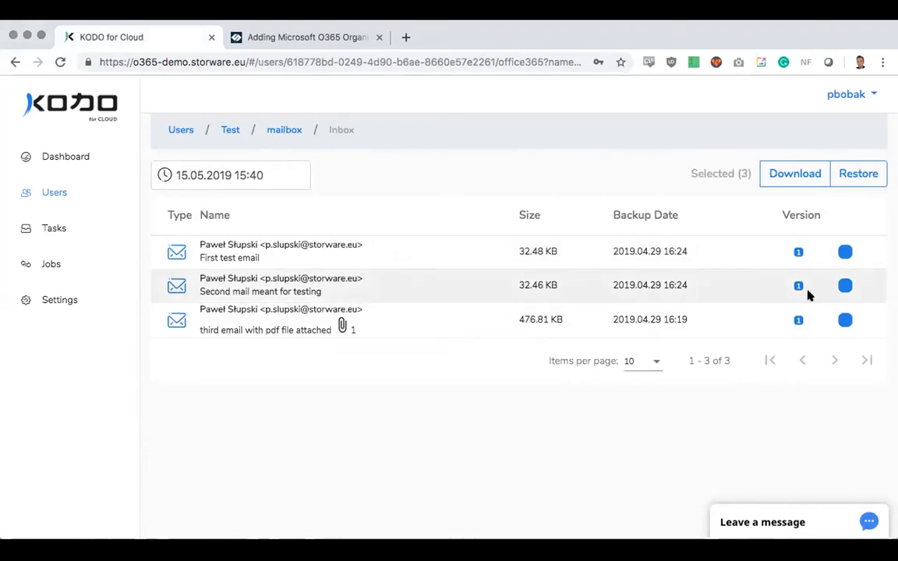
left_click(780, 175)
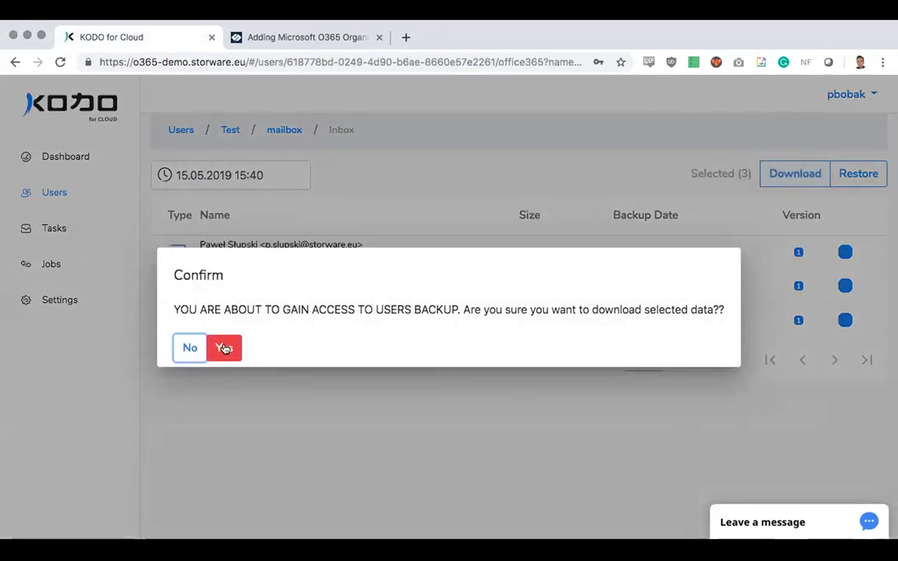
left_click(225, 349)
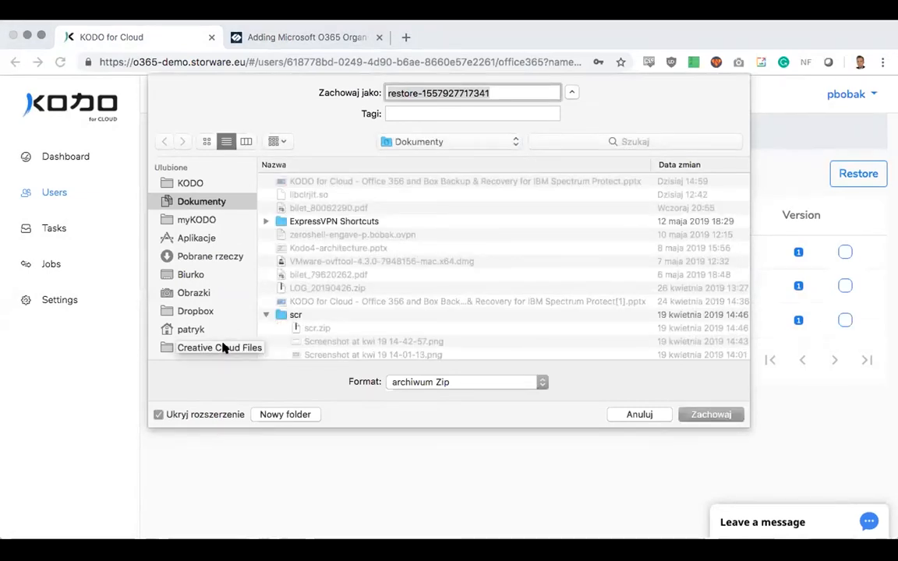
left_click(712, 415)
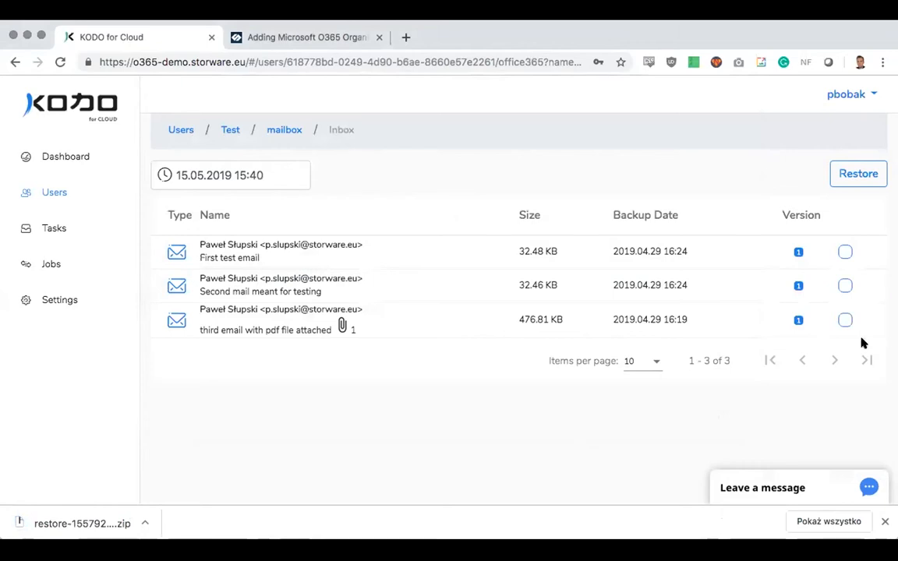
Download Monster dance.mp4 from the test user's onedrive backup and save it as Monster dance (1) in Dokumenty
left_click(230, 130)
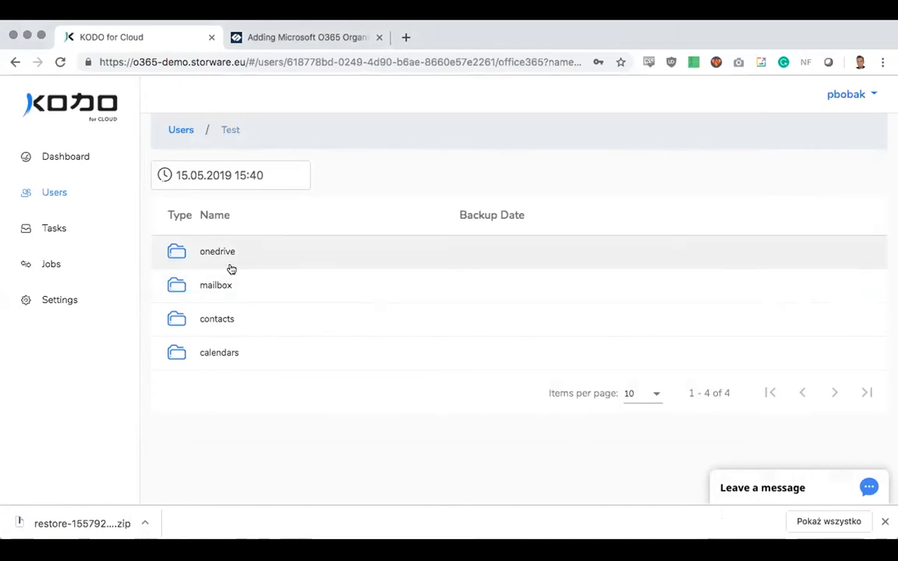
left_click(221, 254)
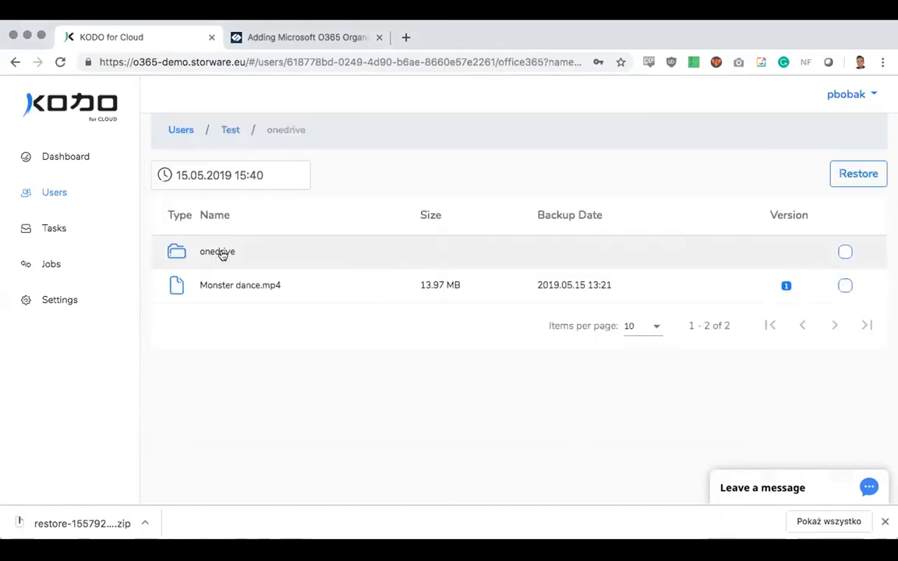
left_click(221, 287)
left_click(228, 330)
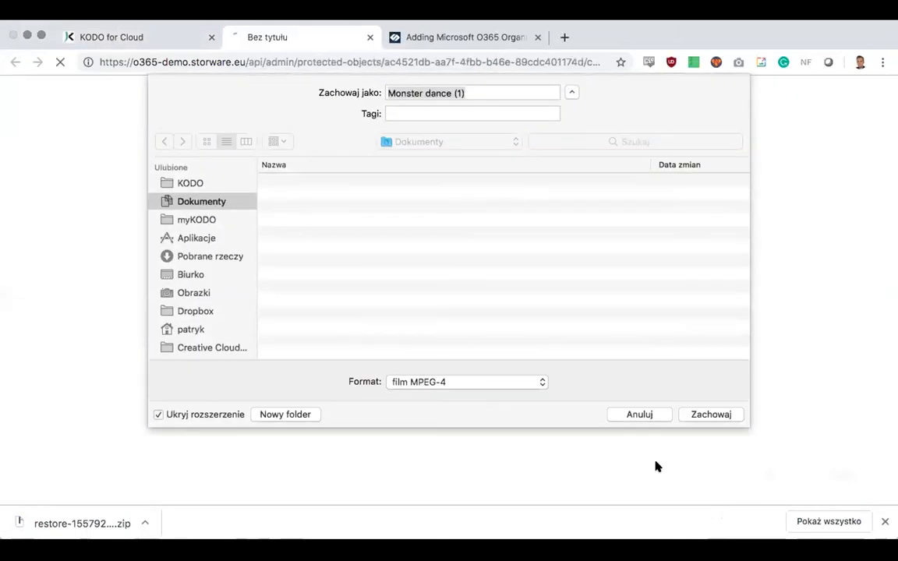
left_click(713, 414)
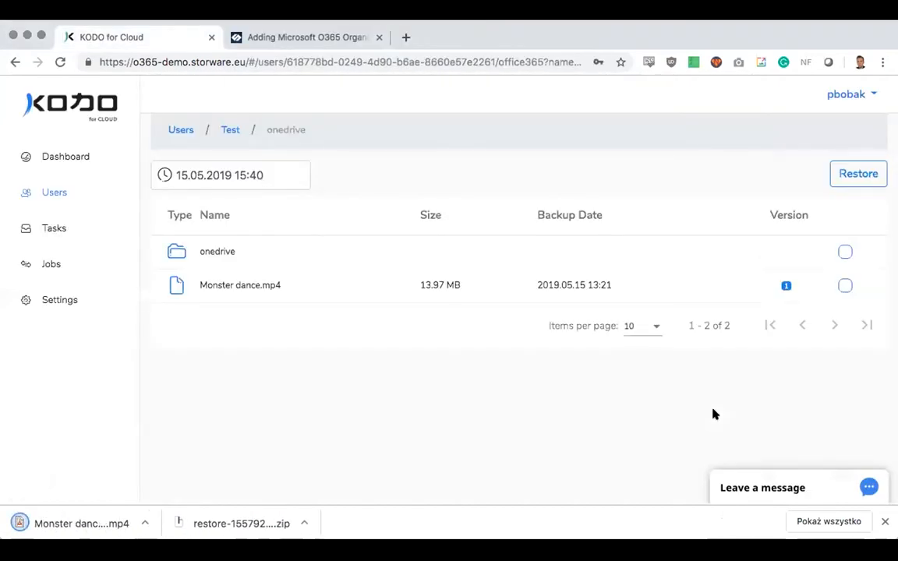
Return to the user list, reopen the test user's backup, and look into the mailbox's Sent Items folder
left_click(225, 131)
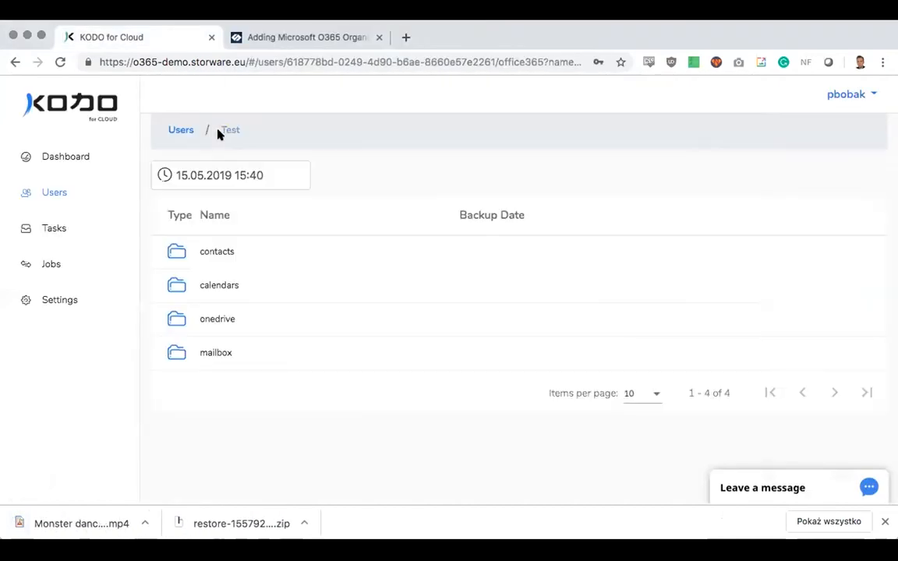
left_click(165, 131)
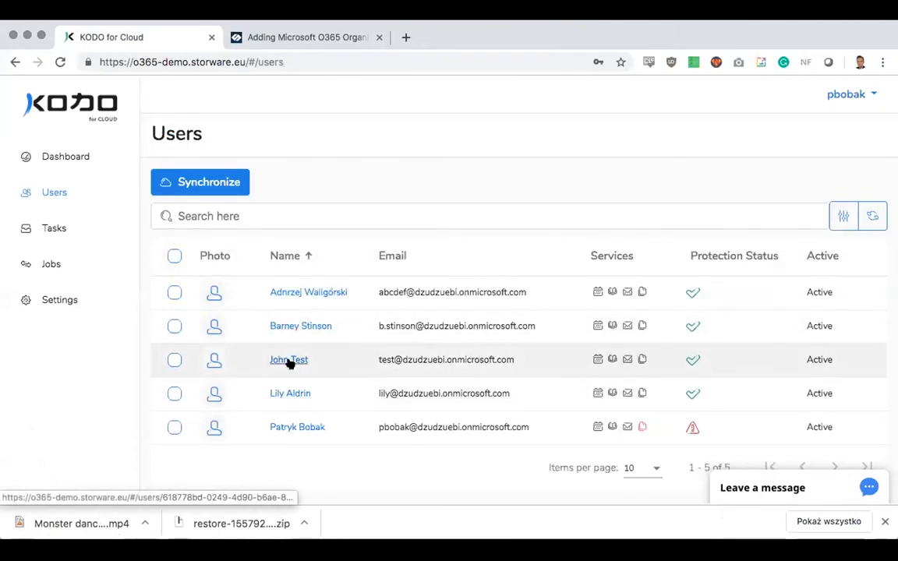
left_click(289, 360)
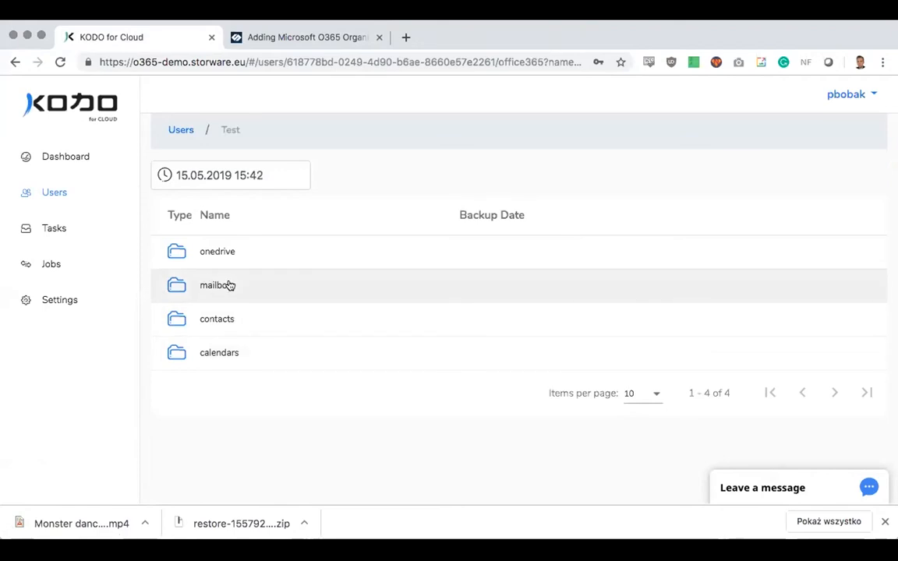
left_click(228, 285)
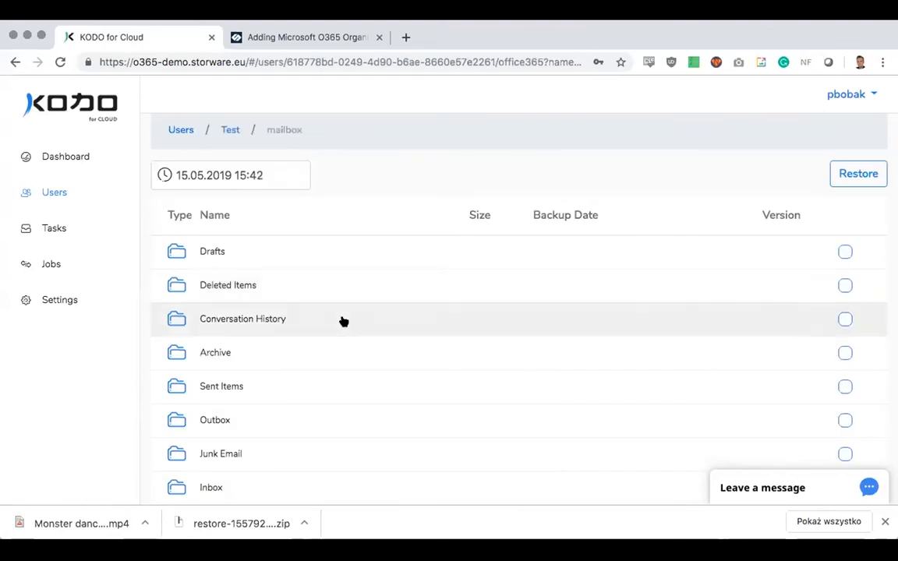
scroll(340, 321, "down", 1)
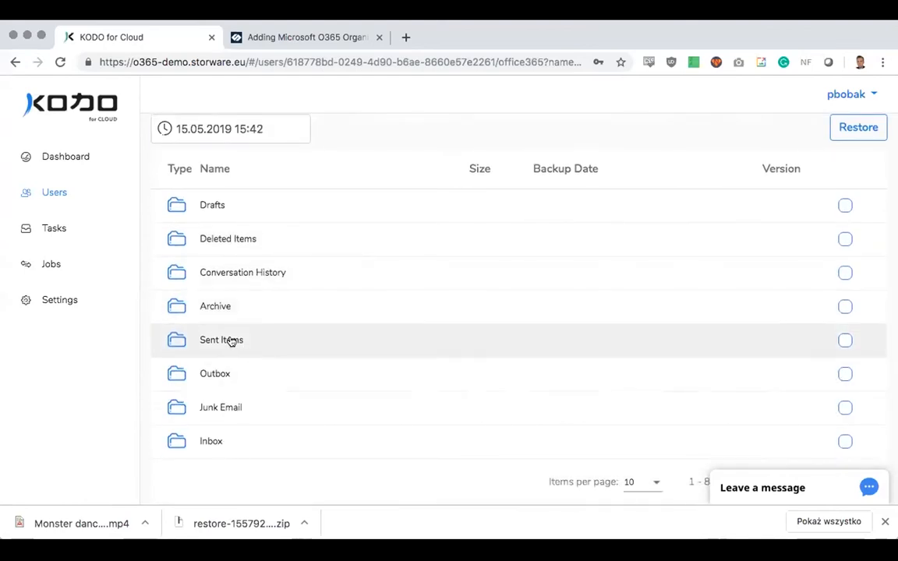
left_click(232, 341)
left_click(280, 133)
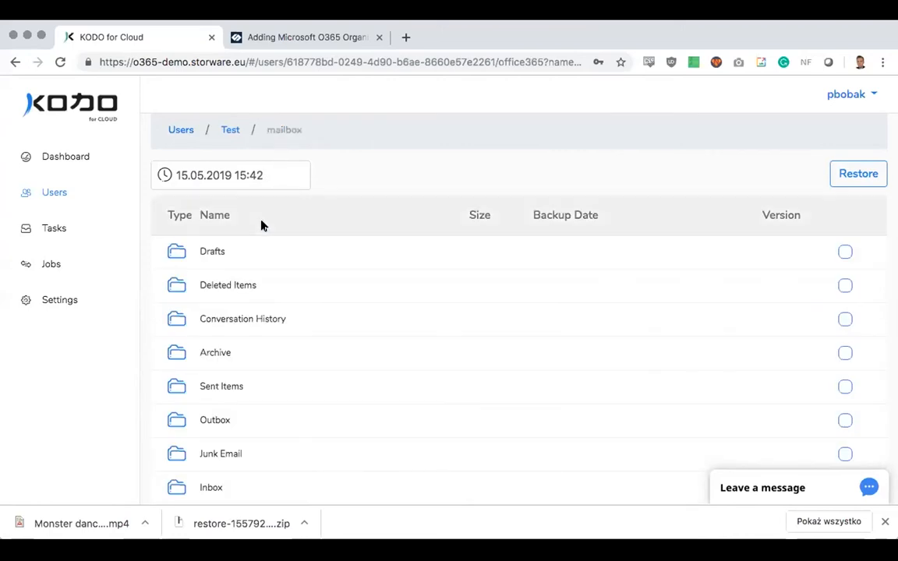
Restore all three backed-up Inbox emails of the test user, leaving the path and destination account empty and both restore options off
scroll(234, 370, "down", 1)
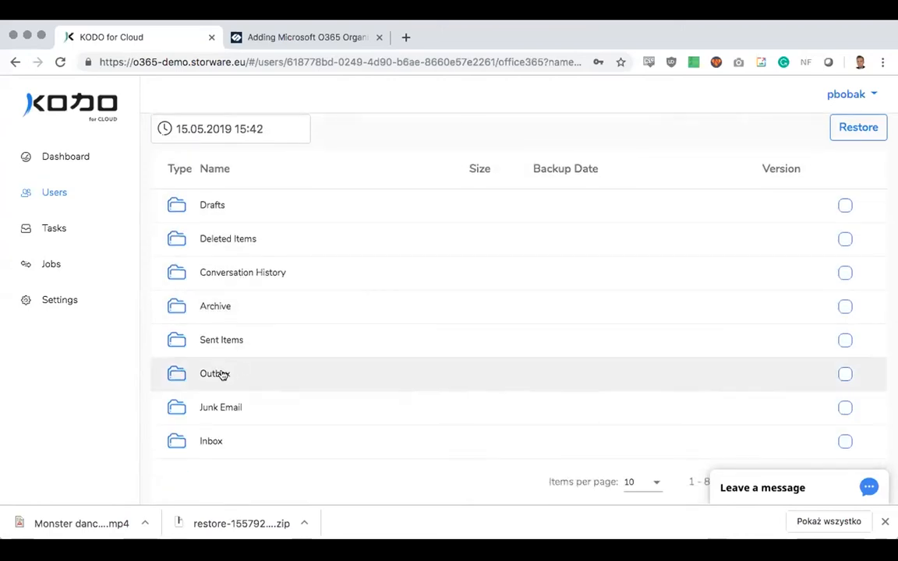
scroll(226, 312, "up", 1)
scroll(227, 282, "down", 1)
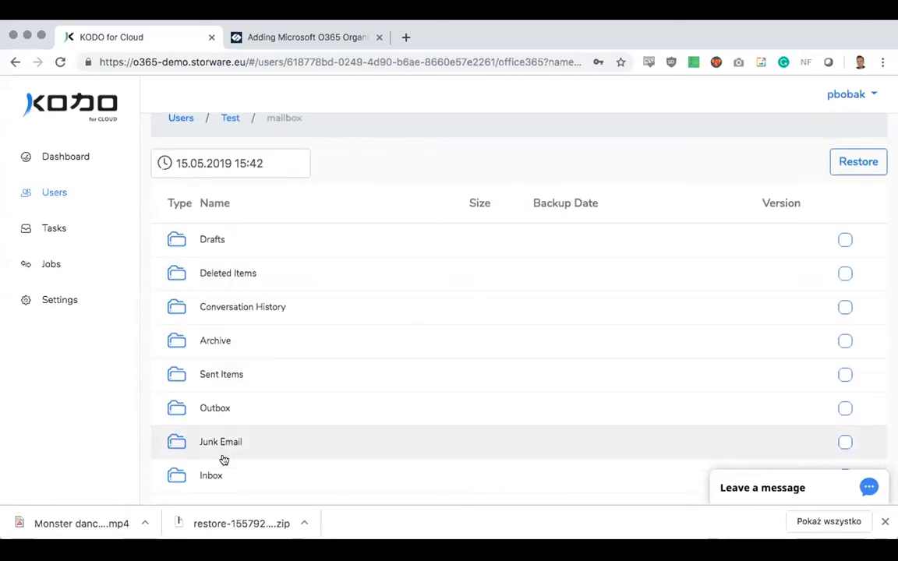
left_click(216, 475)
left_click(844, 252)
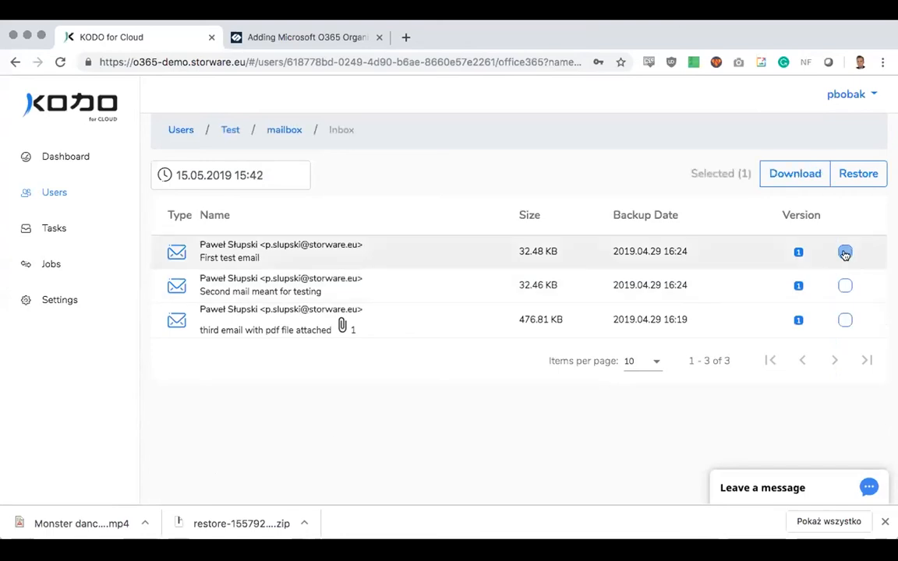
left_click(845, 285)
left_click(845, 319)
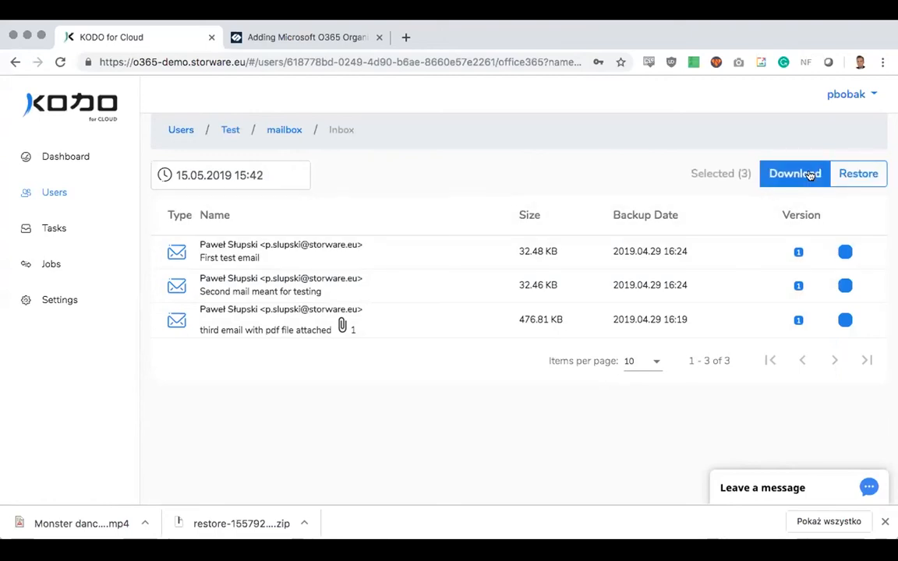
left_click(857, 174)
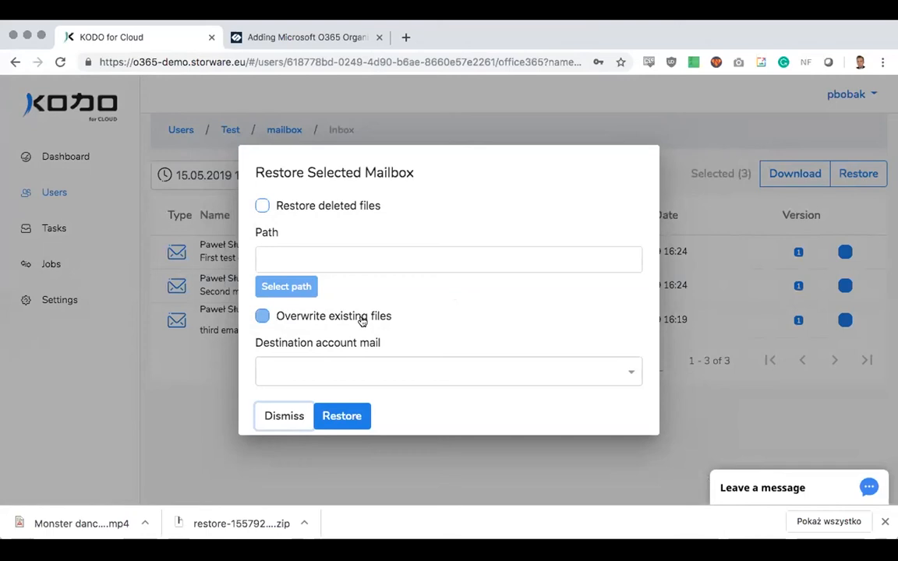
left_click(308, 257)
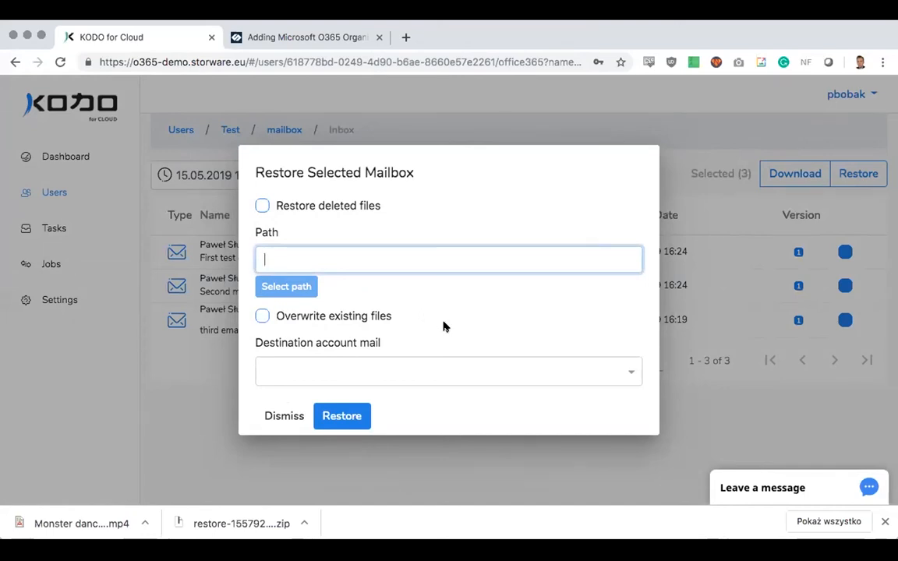
left_click(629, 372)
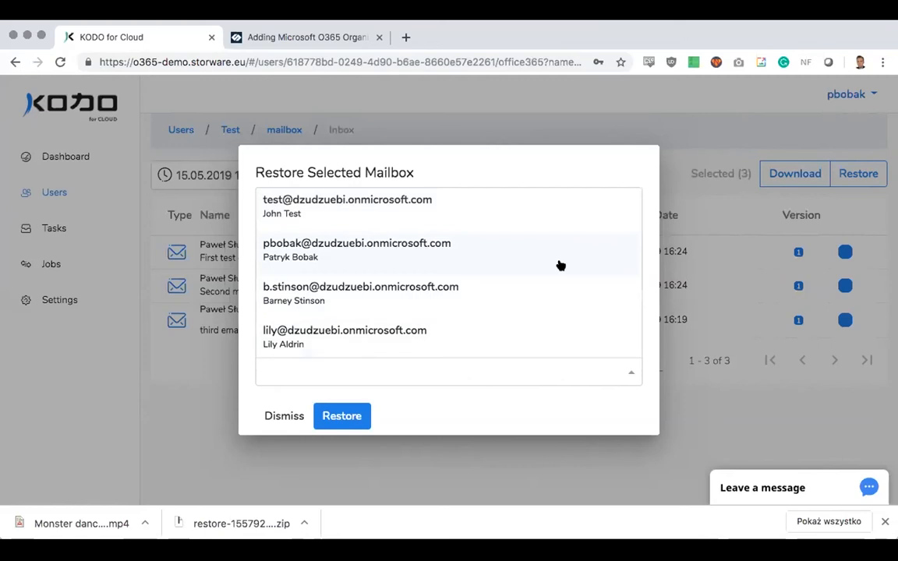
left_click(498, 405)
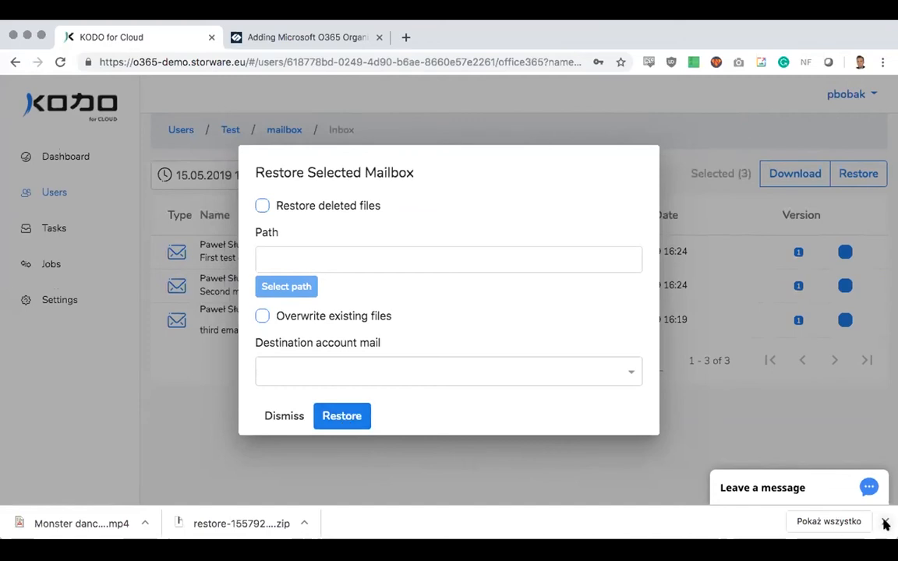
left_click(885, 522)
left_click(342, 433)
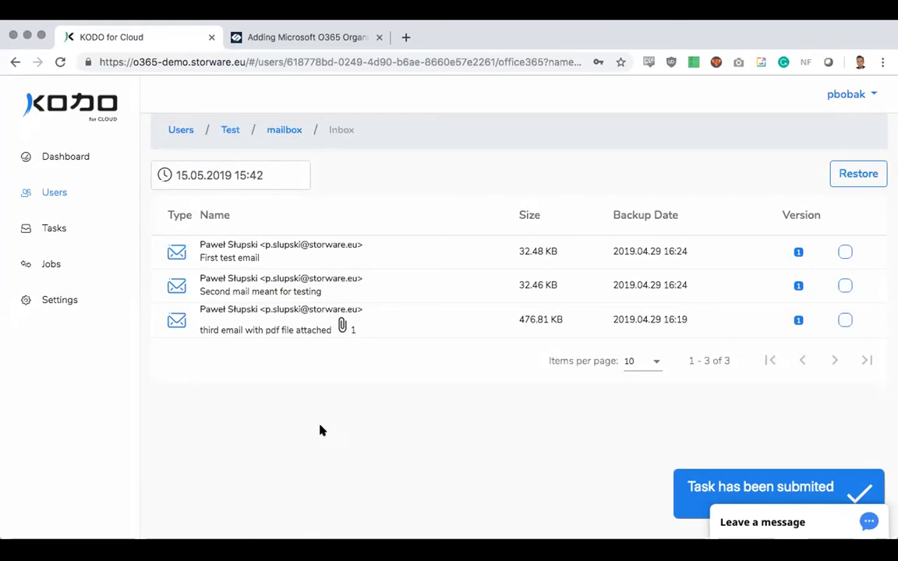
Check the running and queued backup tasks and refresh the queued list
left_click(45, 232)
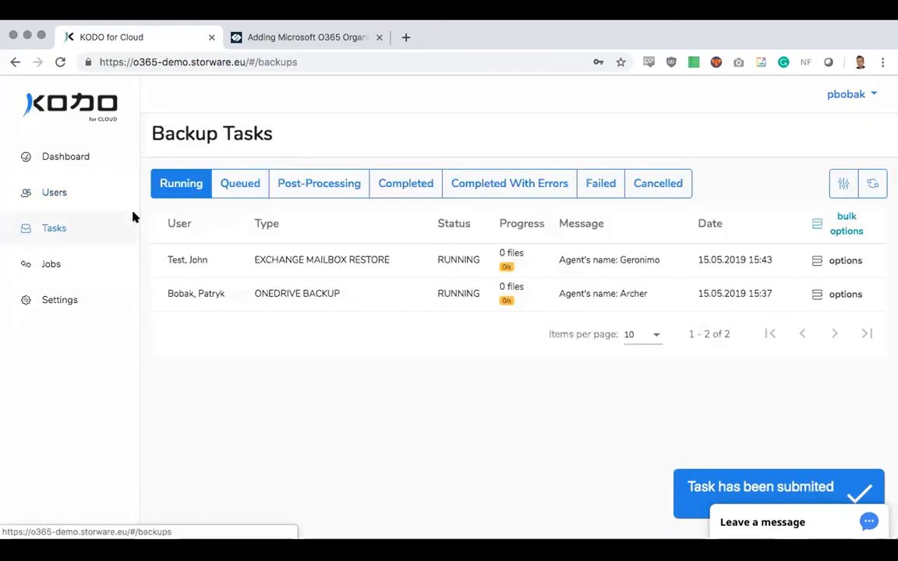
left_click(232, 187)
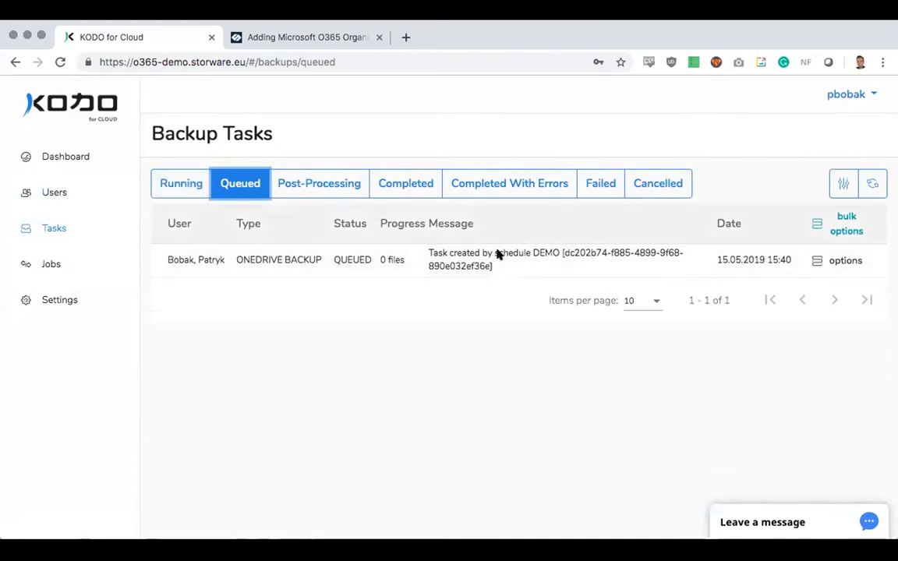
left_click(157, 192)
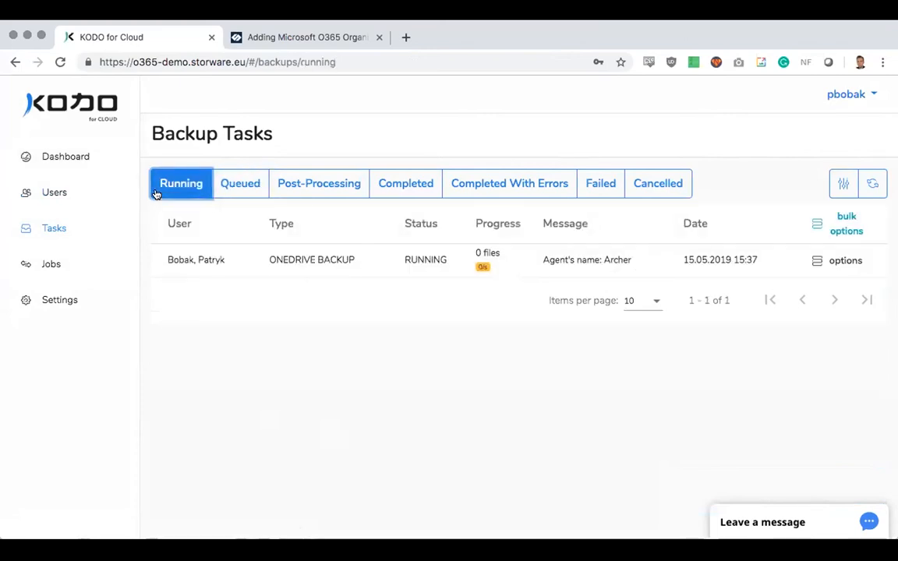
left_click(233, 193)
left_click(869, 189)
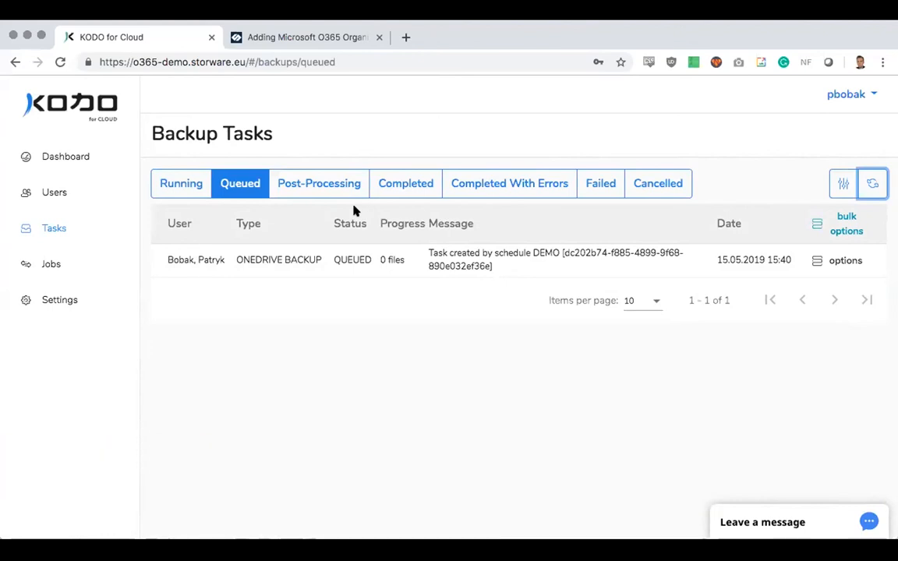
Review the users' protection status and the dashboard, and examine the Configurations and Data Policy settings
left_click(51, 191)
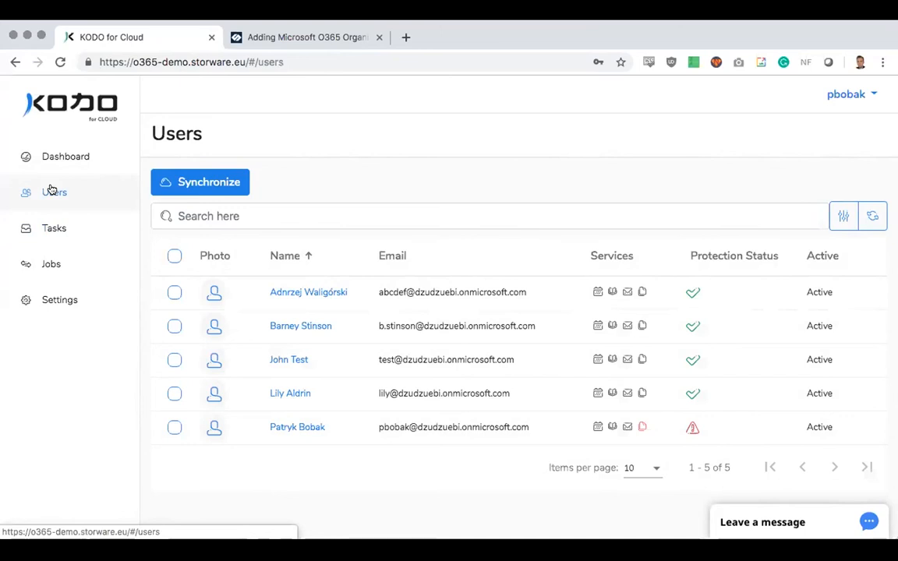
left_click(53, 169)
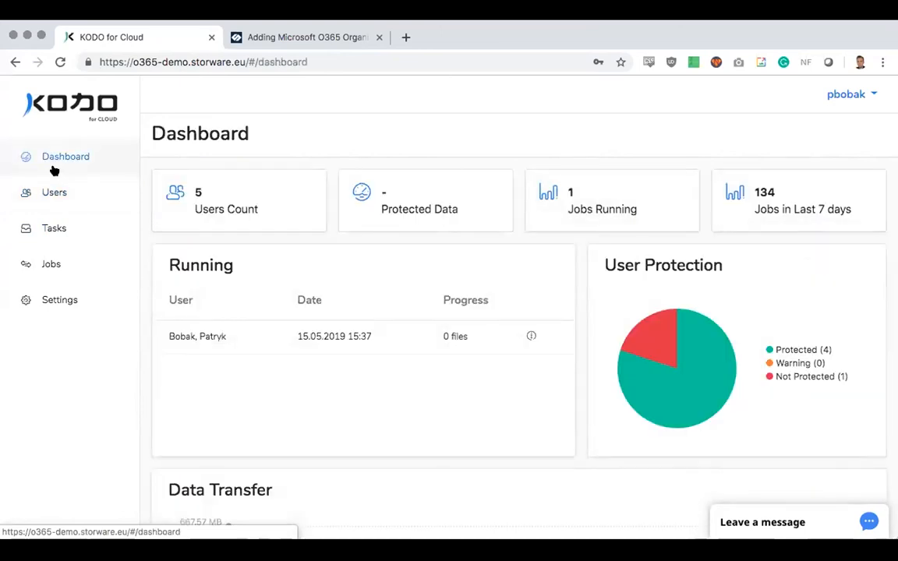
left_click(54, 181)
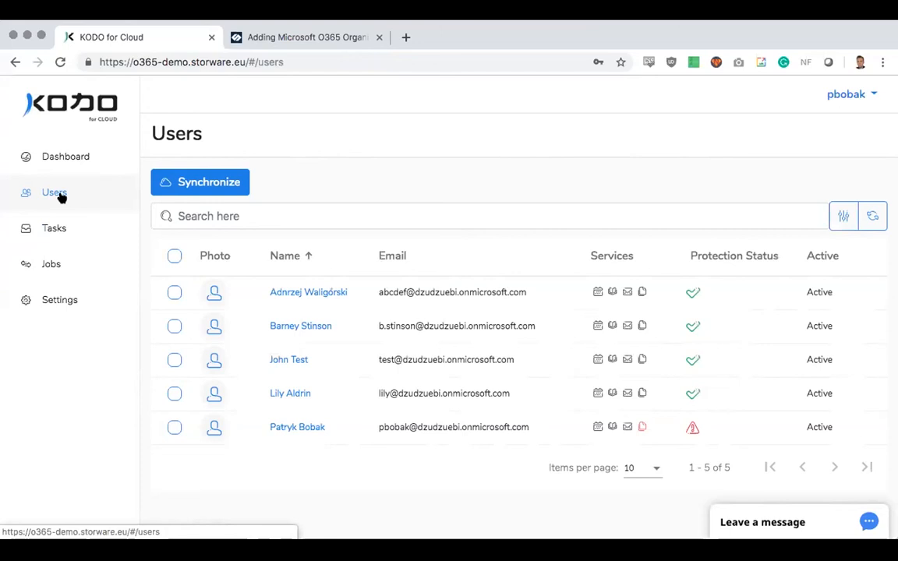
left_click(60, 301)
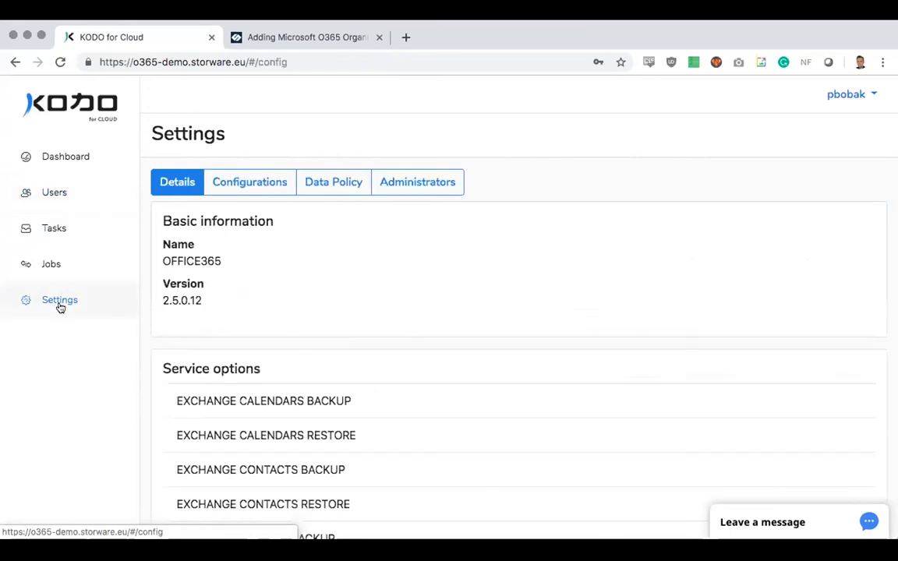
left_click(263, 187)
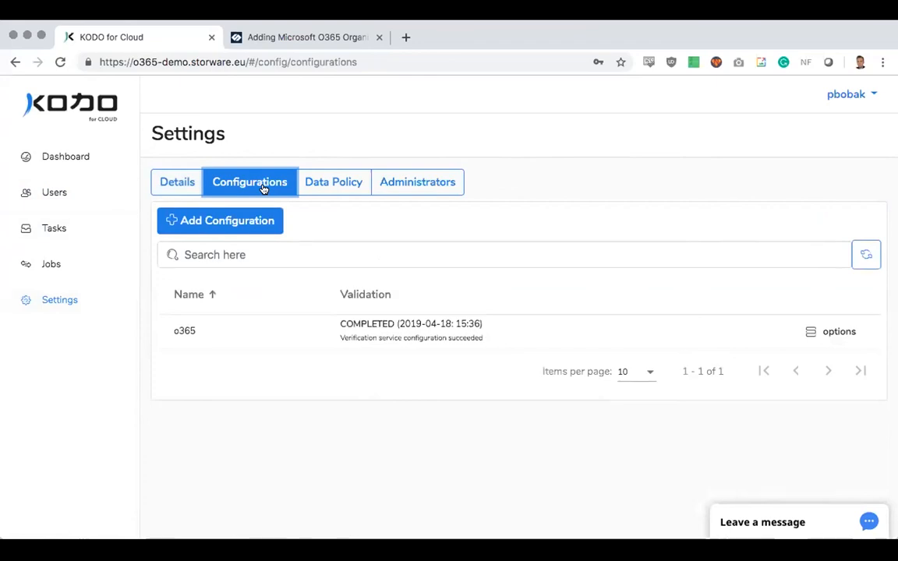
left_click(328, 191)
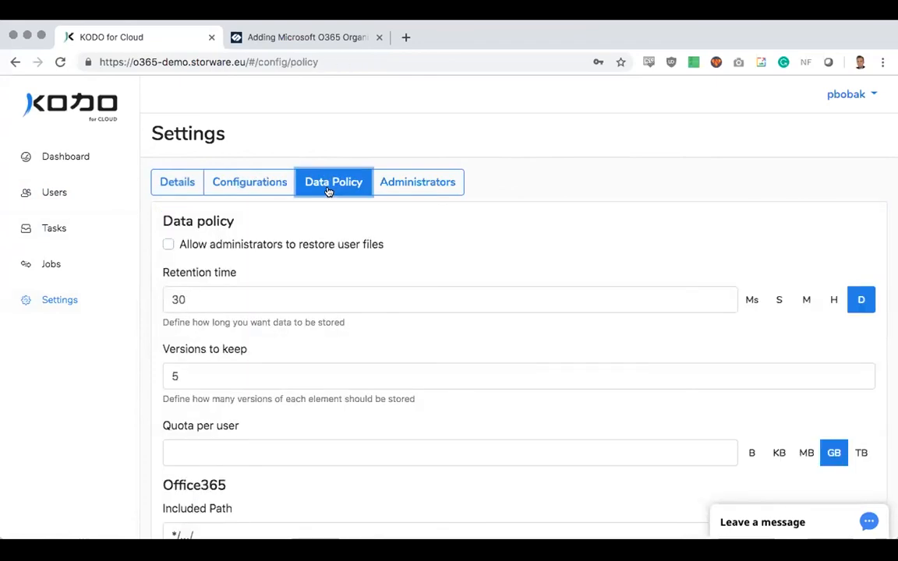
Examine the user list and the DEMO job's schedule, and return to the dashboard overview
left_click(42, 187)
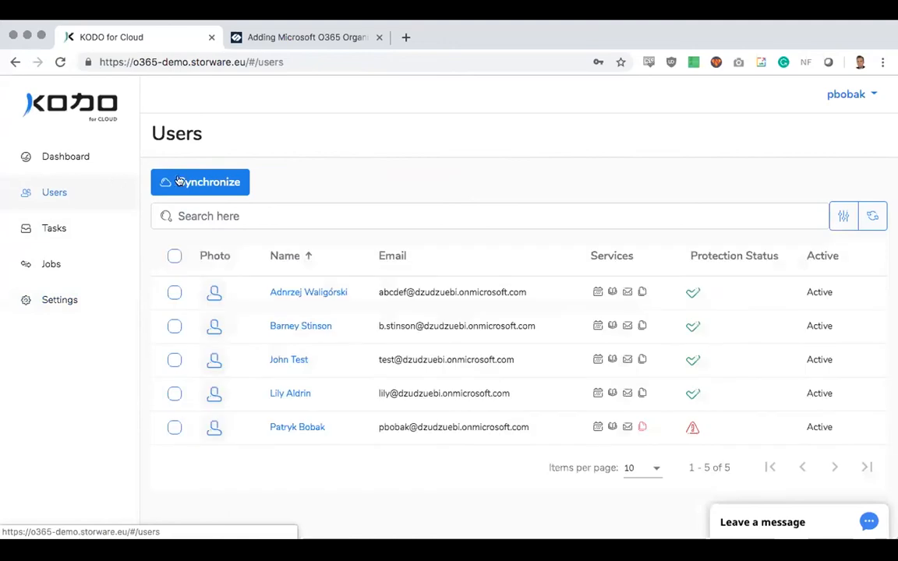
left_click(61, 267)
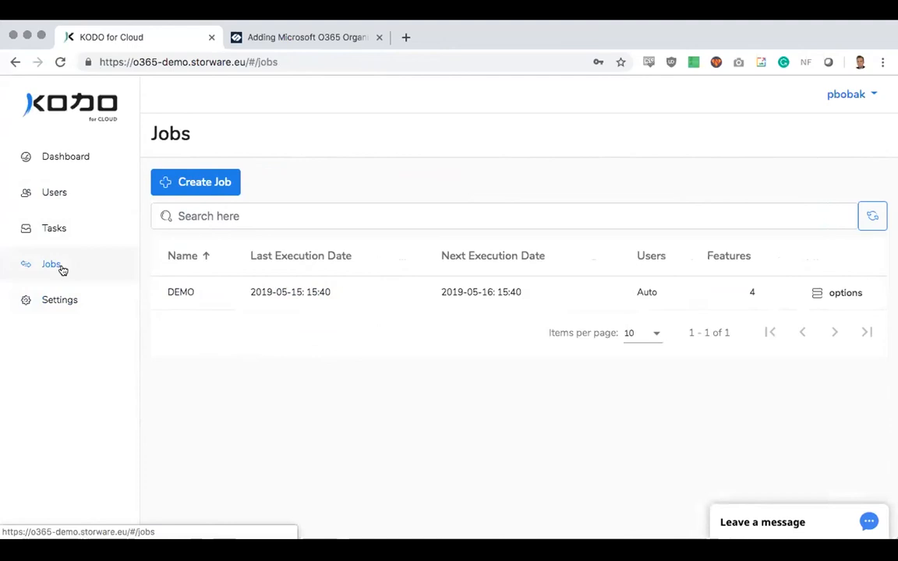
left_click(71, 205)
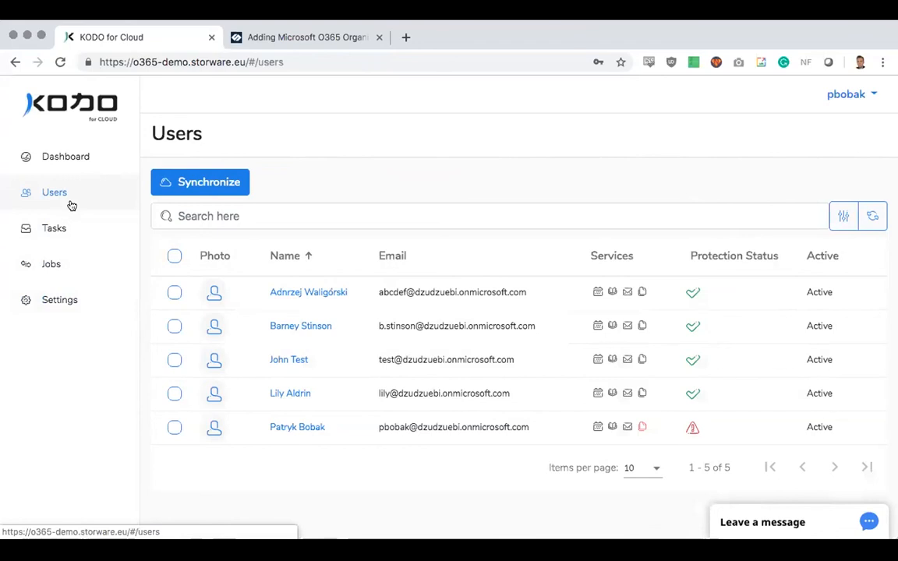
left_click(69, 156)
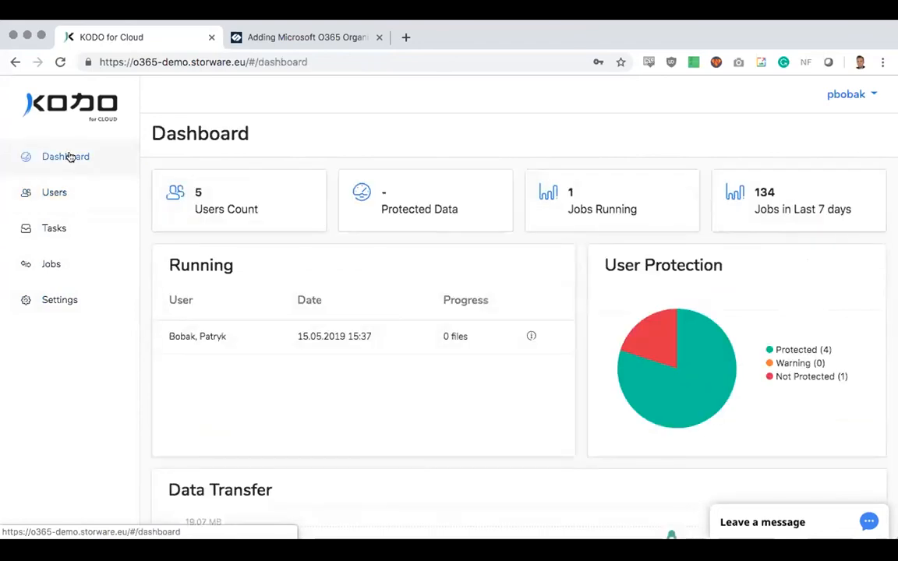